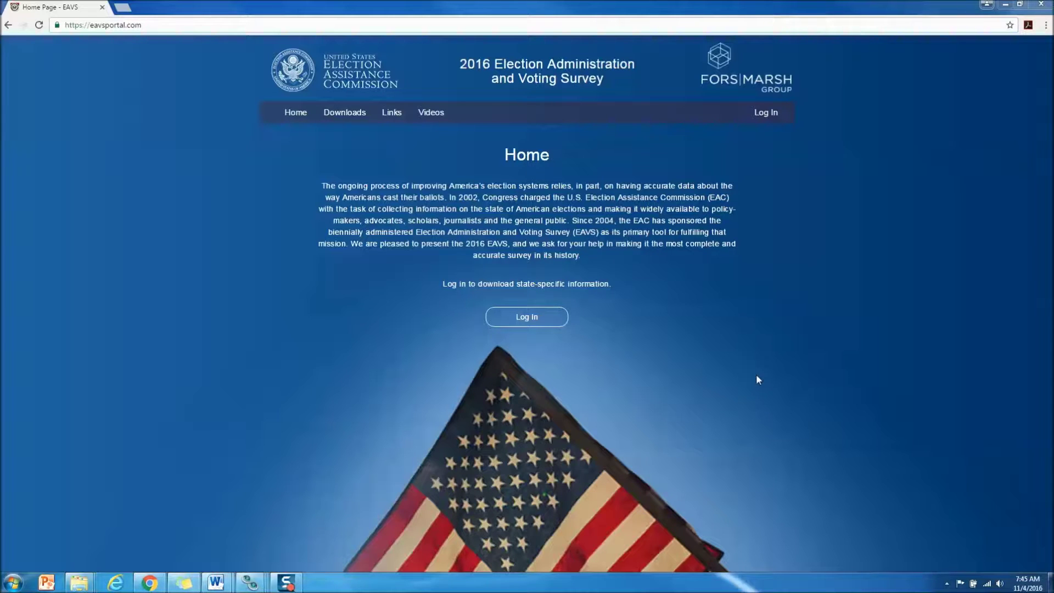
# - Log in to the EAVS portal with the username EAVS_TEST and the account password
pyautogui.click(522, 322)
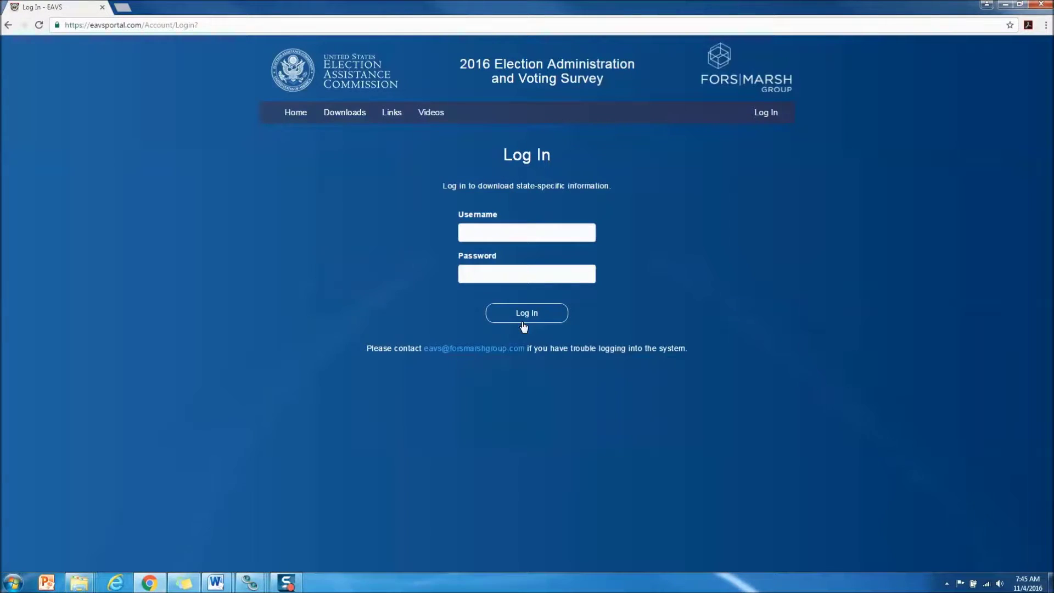
pyautogui.click(485, 228)
pyautogui.write('E')
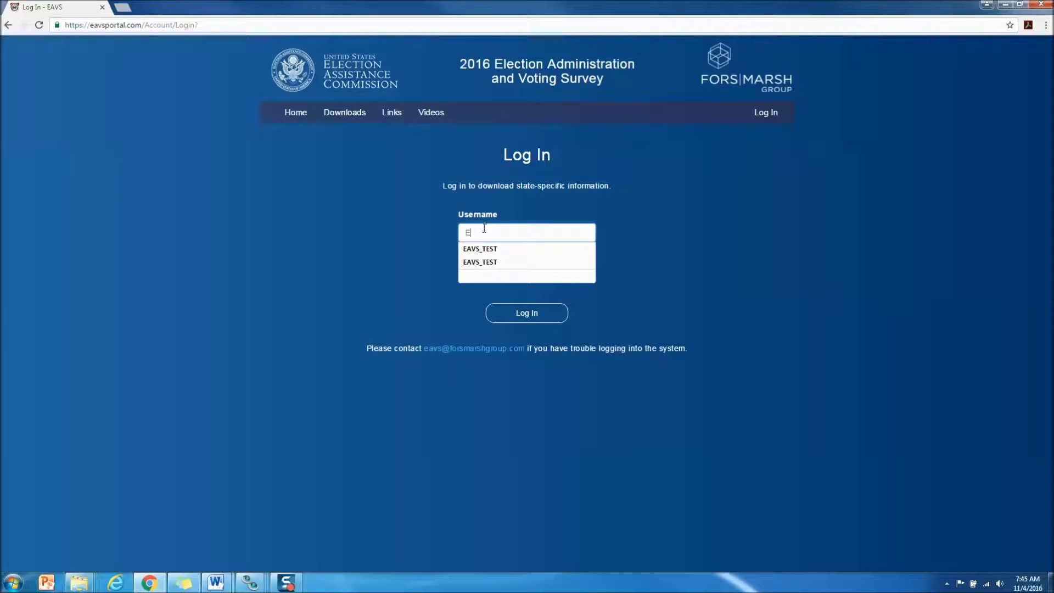
pyautogui.click(490, 249)
pyautogui.click(492, 274)
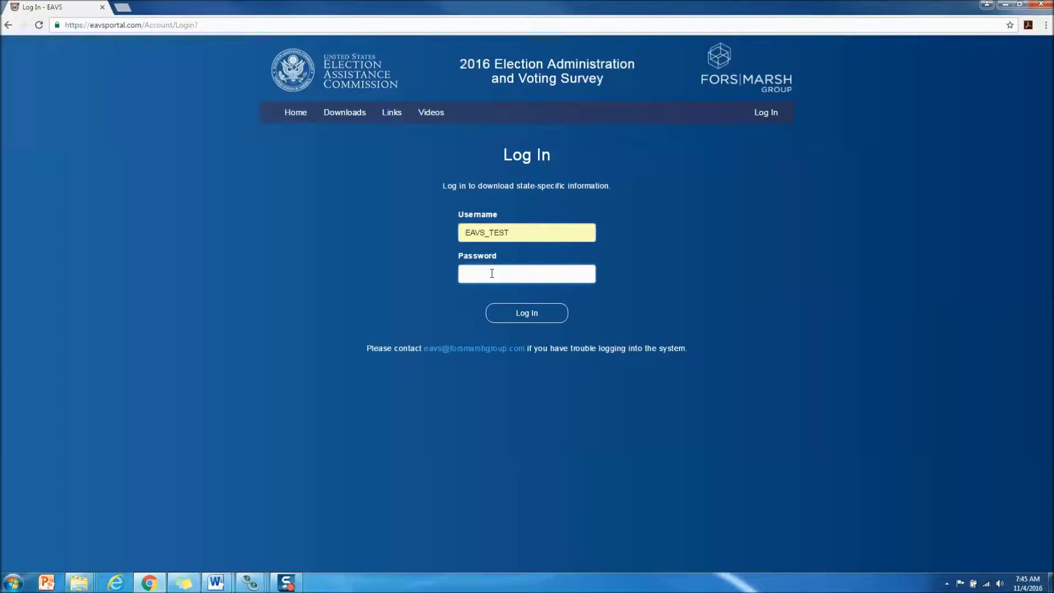
pyautogui.write('*********')
pyautogui.click(528, 310)
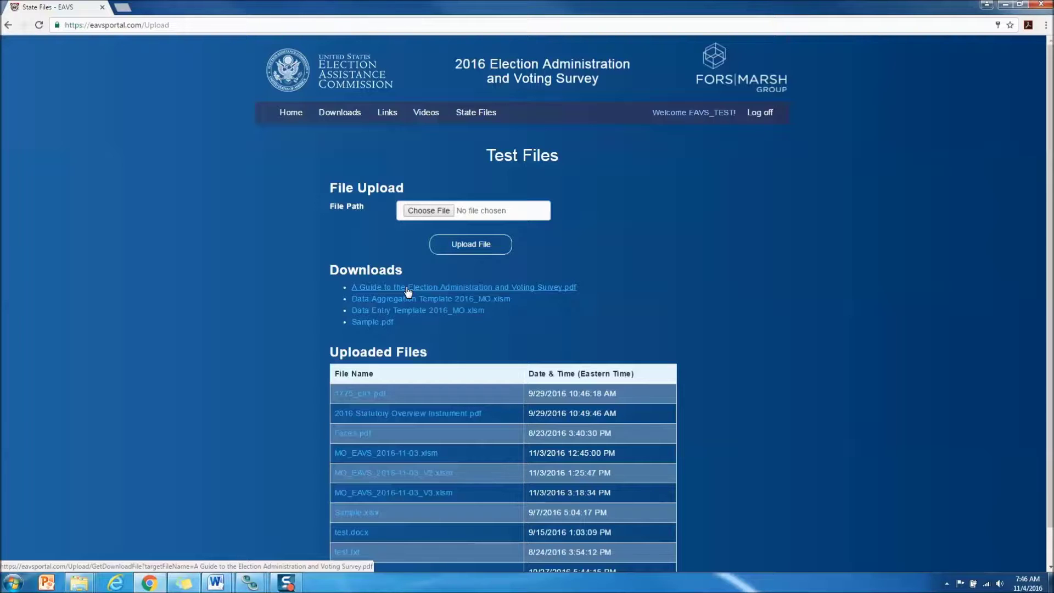
# - Download Data Aggregation Template 2016_MO.xlsm from the state files and open it in a maximized Excel window
pyautogui.click(425, 302)
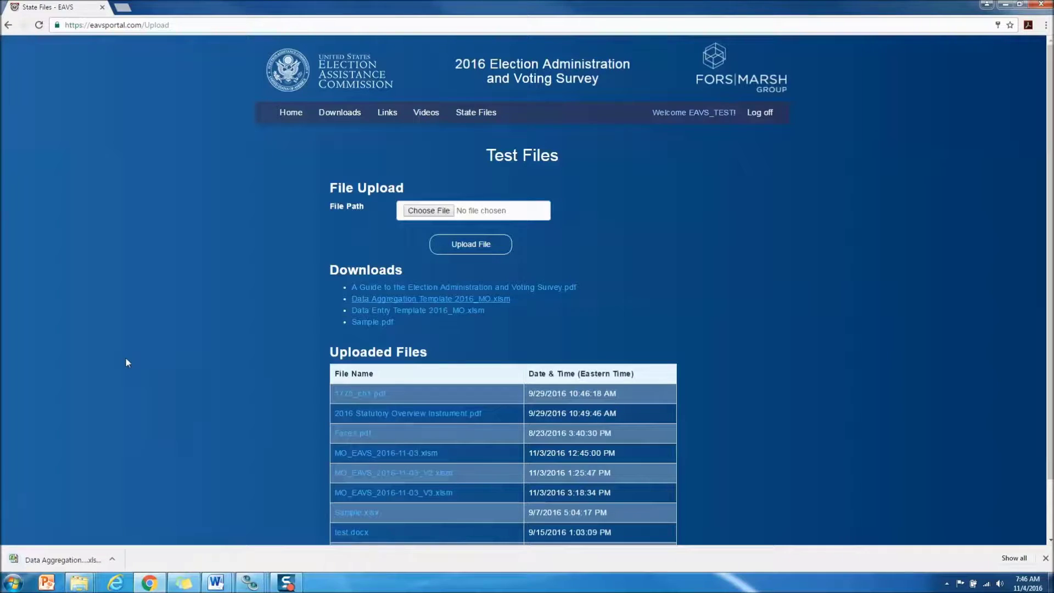
pyautogui.click(55, 559)
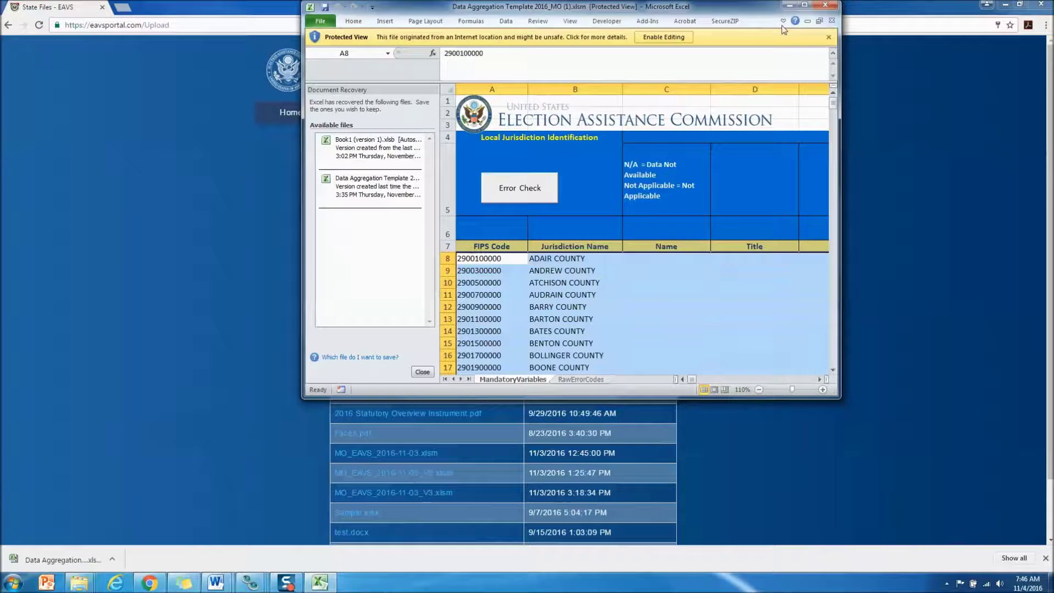
pyautogui.click(802, 7)
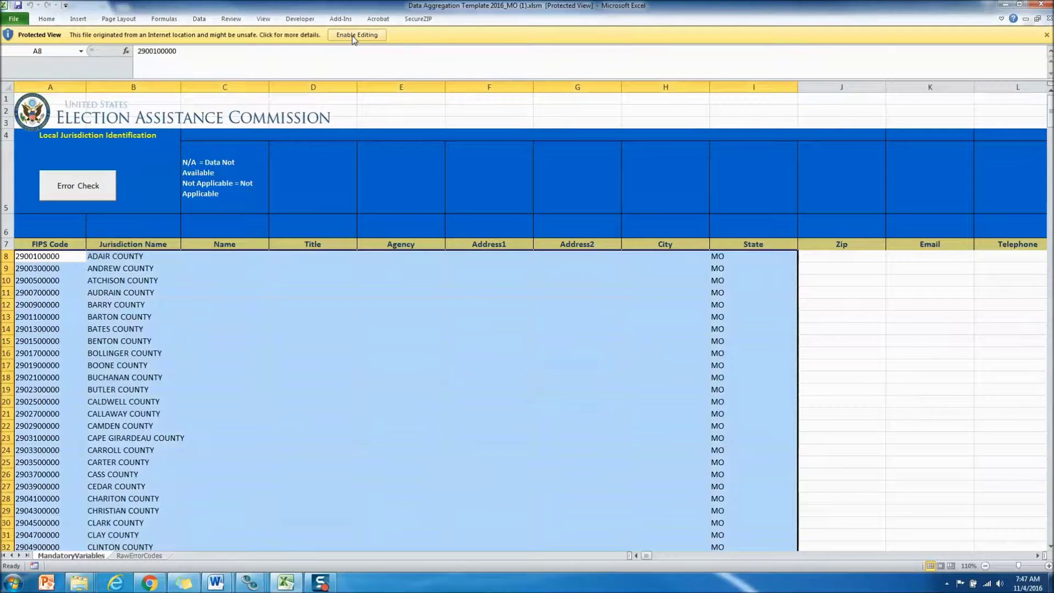
# - Enable editing and macro content in the Data Aggregation Template workbook
pyautogui.click(353, 36)
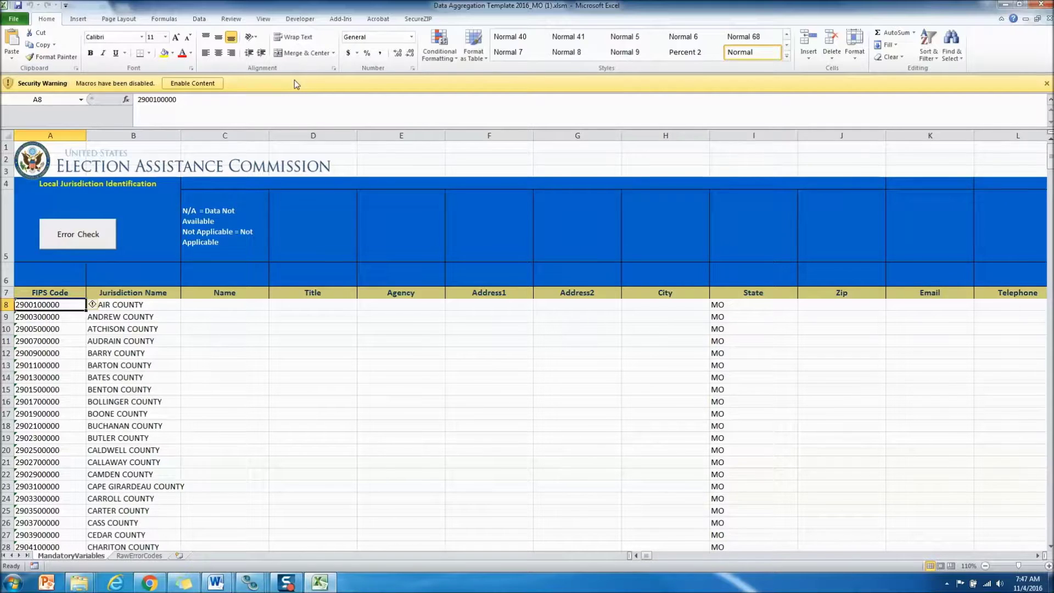
pyautogui.click(195, 84)
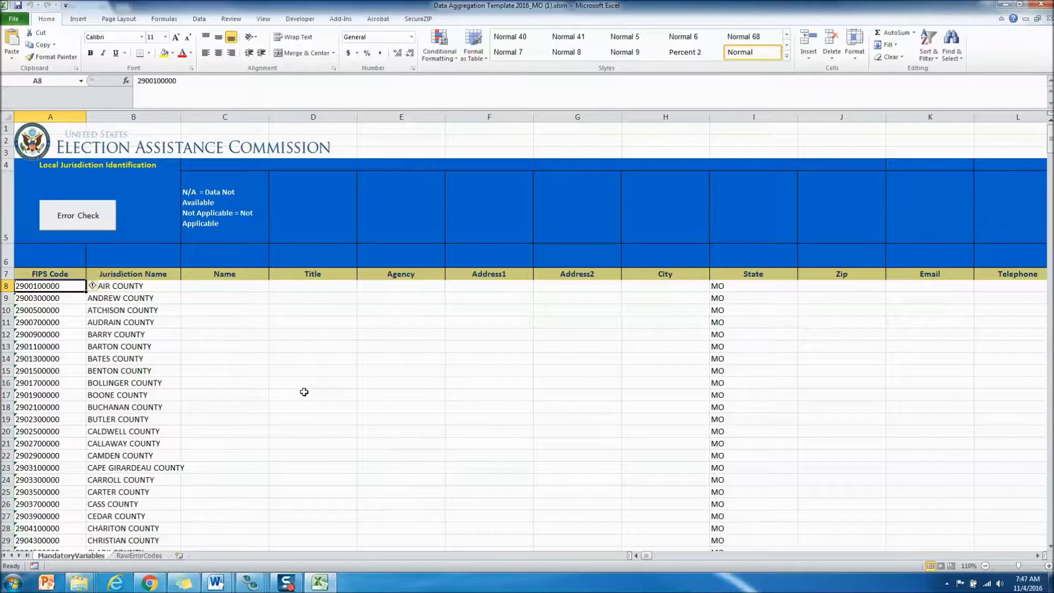
# - Review the FIPS codes, jurisdiction names and contact-information columns on the MandatoryVariables sheet, as far as the A1a column
pyautogui.click(44, 349)
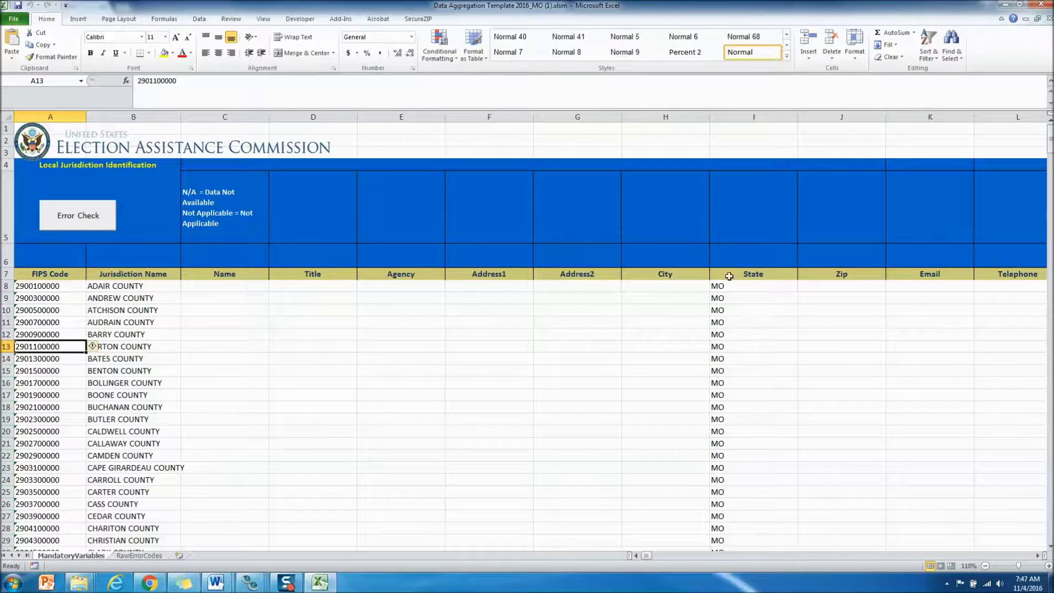
pyautogui.scroll(-20, 725, 342)
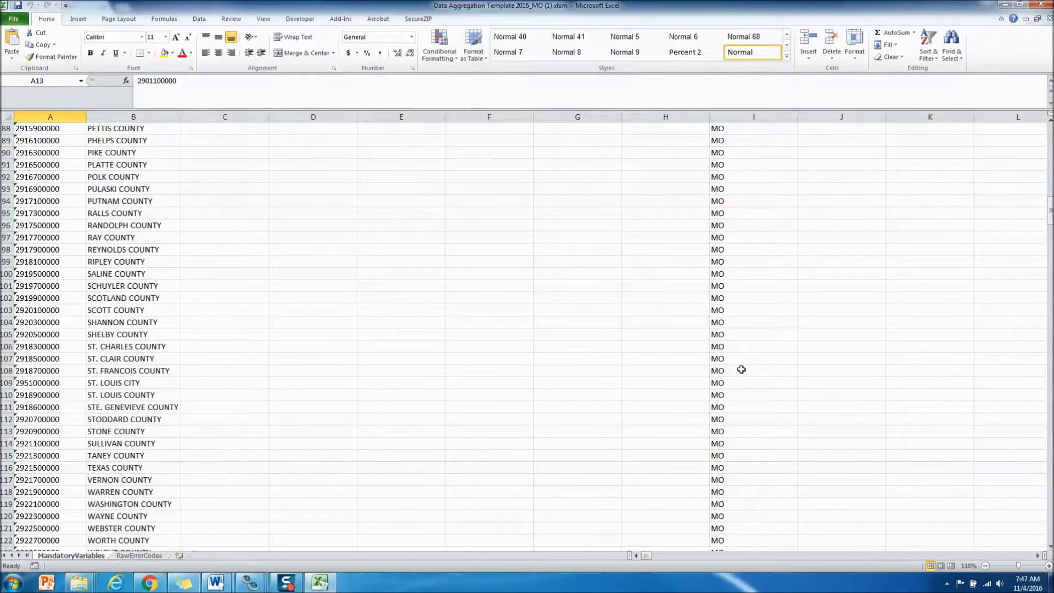
pyautogui.scroll(20, 659, 384)
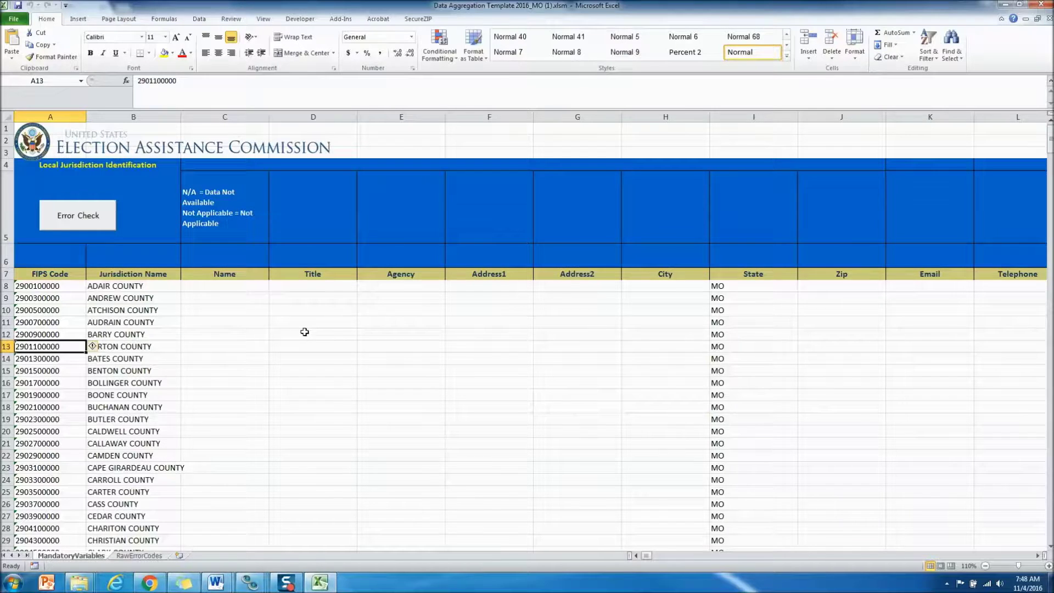
pyautogui.click(277, 289)
pyautogui.click(268, 259)
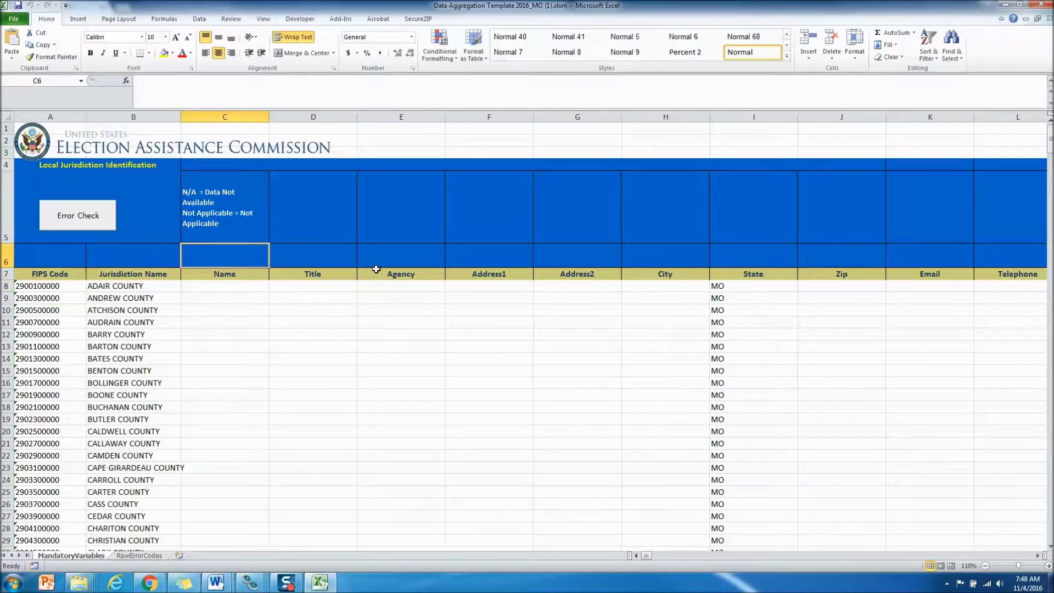
pyautogui.press('Right')
pyautogui.press('Right')
pyautogui.press('Right')
pyautogui.press('Right')
pyautogui.press('Right')
pyautogui.press('Right')
pyautogui.press('Right')
pyautogui.press('Right')
pyautogui.press('Right')
pyautogui.press('Right')
pyautogui.press('Right')
pyautogui.press('Right')
pyautogui.press('Right')
pyautogui.press('Right')
pyautogui.press('Right')
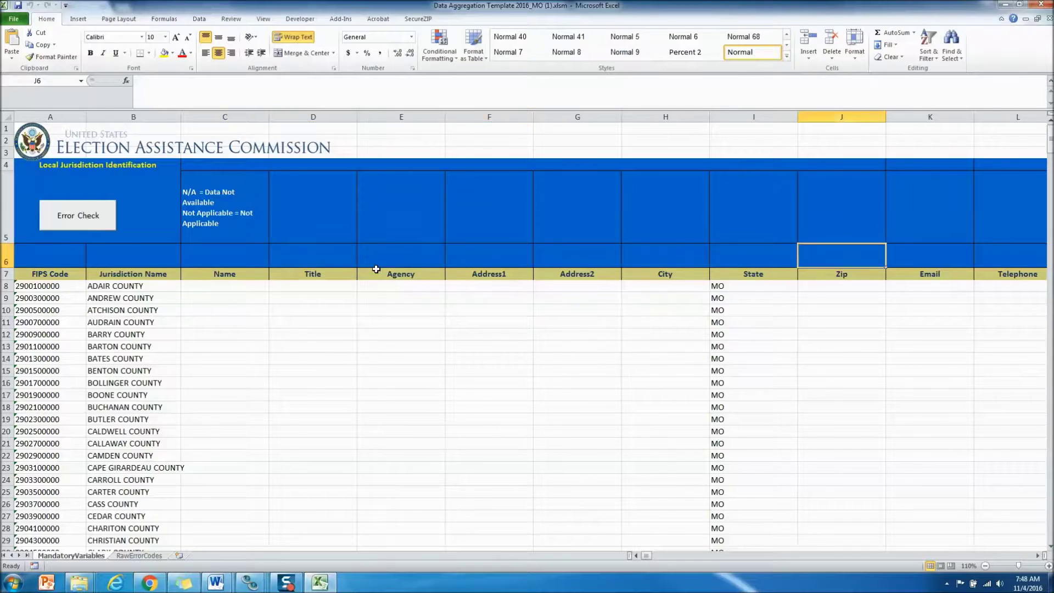
pyautogui.press('Left')
pyautogui.press('Left')
pyautogui.press('Left')
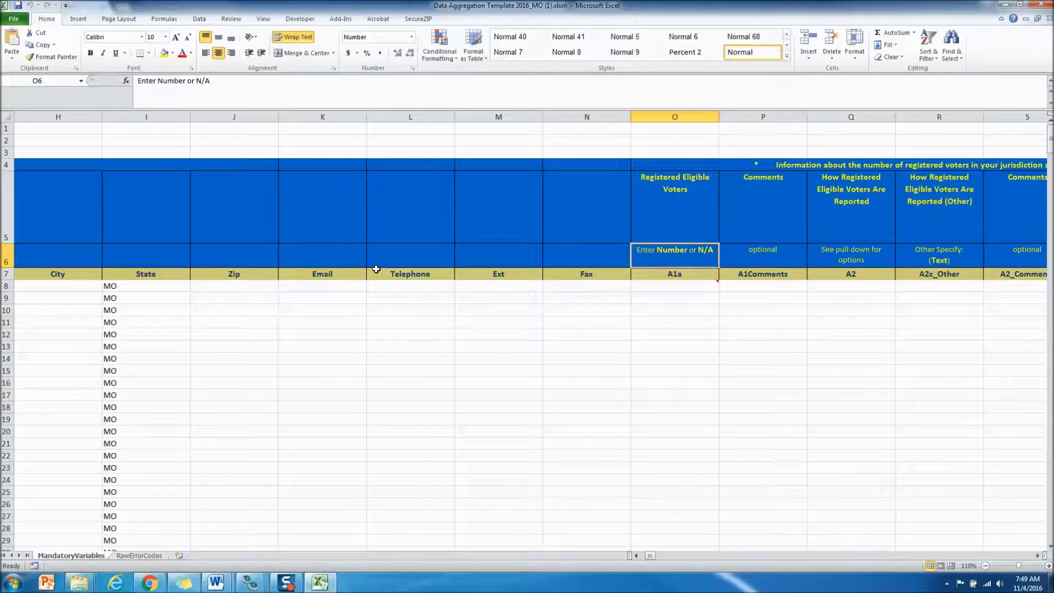
# - Examine the A1a Registered Eligible Voters header, its cell note, and the optional A1Comments column beside it
pyautogui.press('Down')
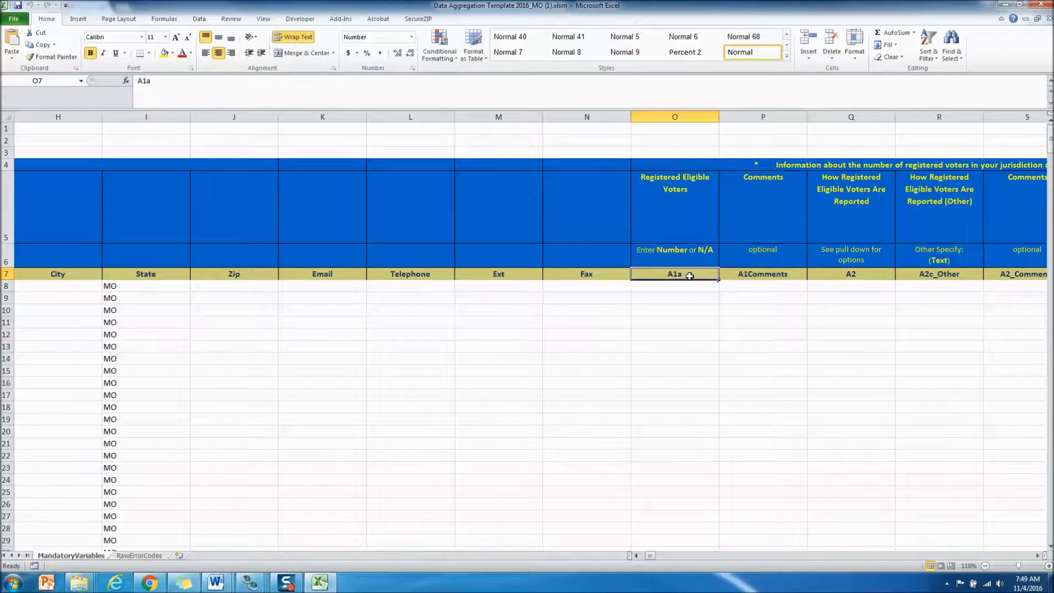
pyautogui.click(684, 218)
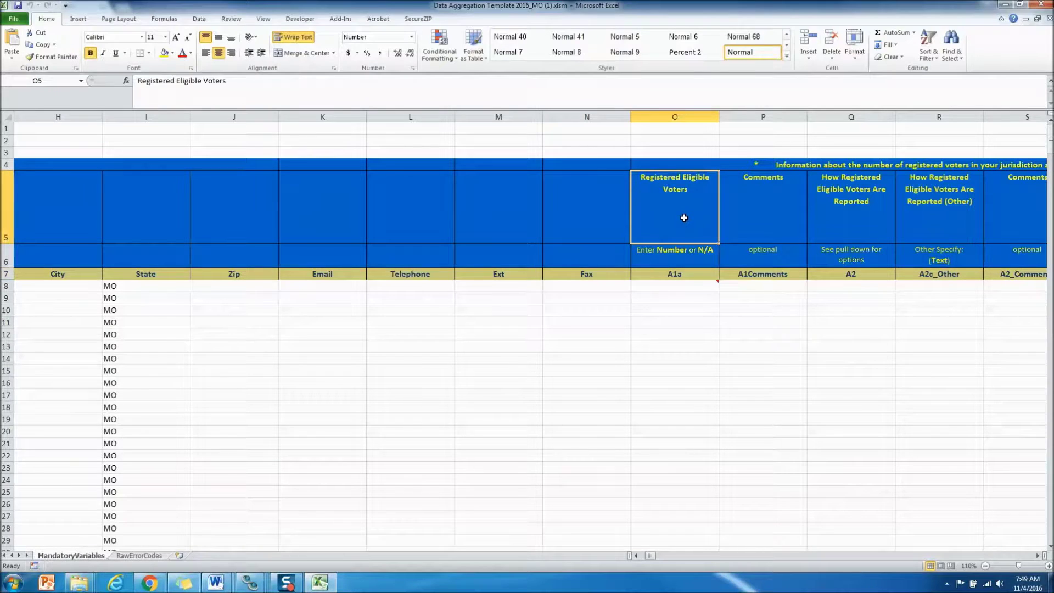
pyautogui.moveTo(717, 282)
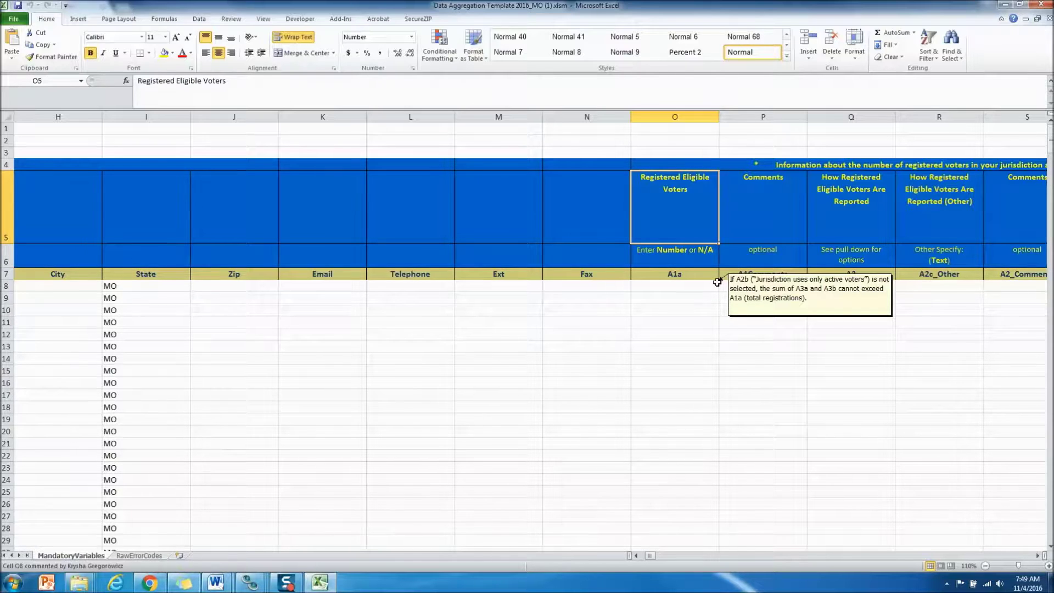
pyautogui.click(704, 283)
pyautogui.press('Right')
pyautogui.press('Right')
pyautogui.press('Right')
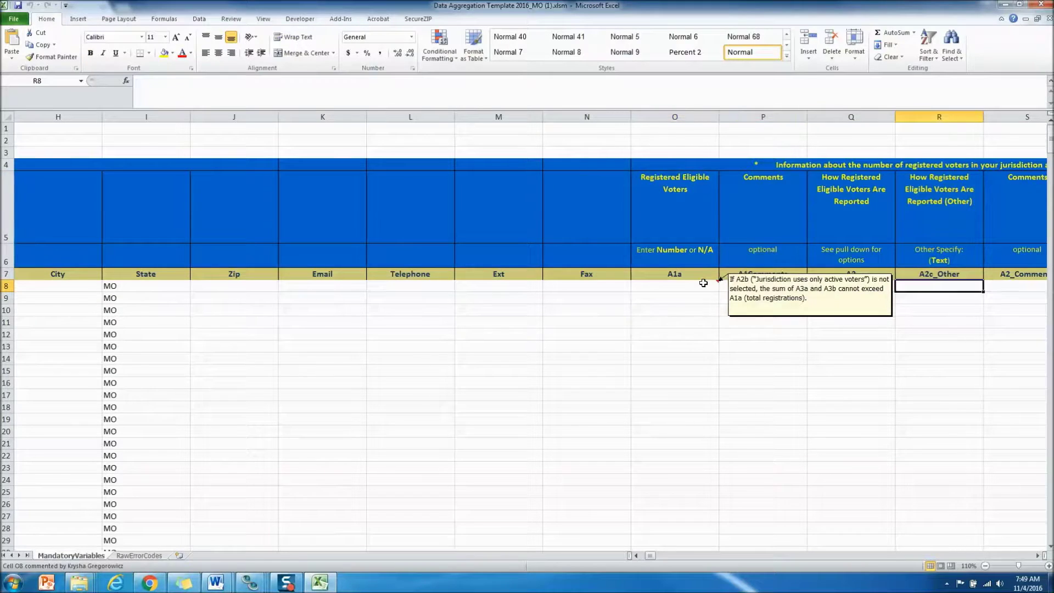
pyautogui.press('Right')
pyautogui.press('Right')
pyautogui.press('Right')
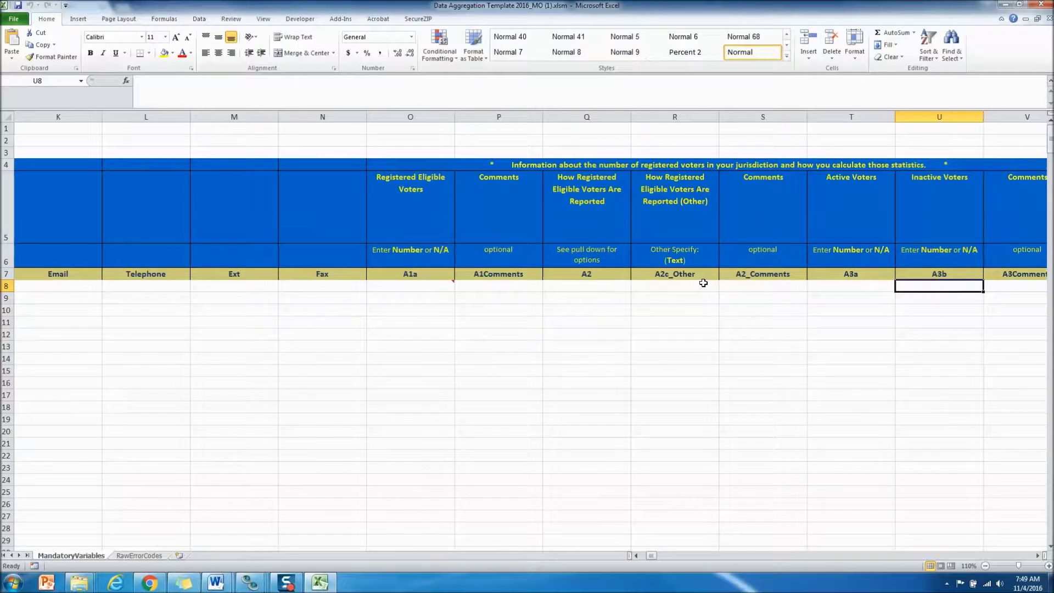
pyautogui.click(487, 252)
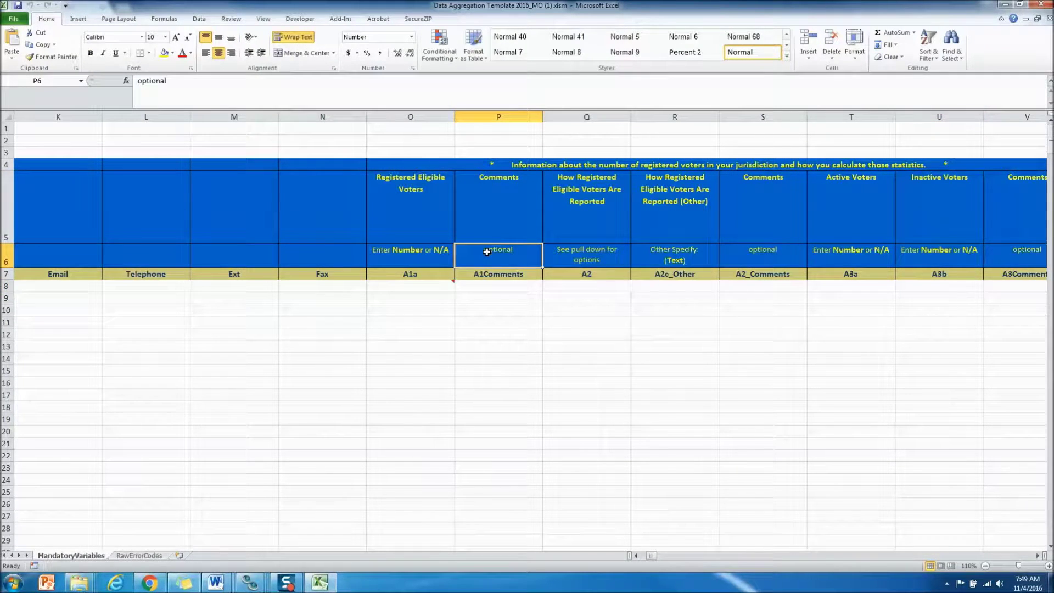
pyautogui.click(489, 288)
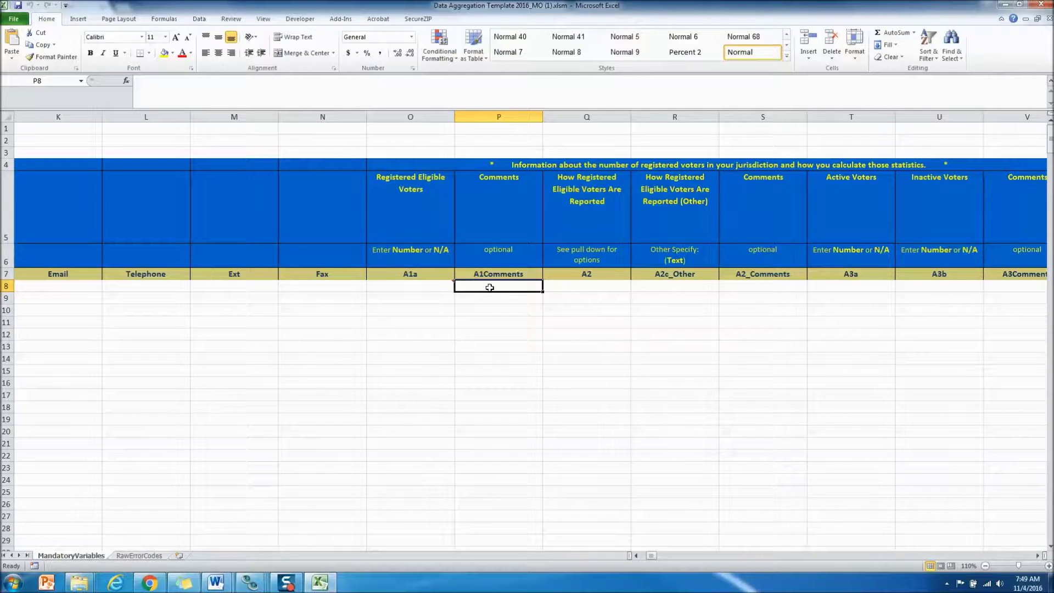
# - Set A2, how registered eligible voters are reported, to "Active and inactive registered voters" for Adair County in cell Q8
pyautogui.click(571, 286)
pyautogui.click(636, 287)
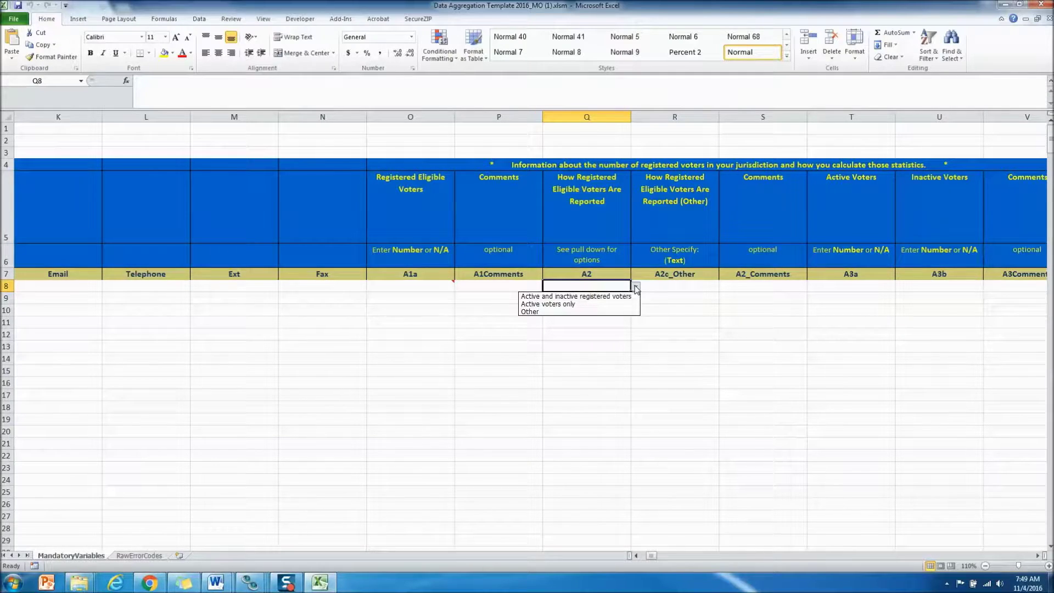
pyautogui.click(619, 296)
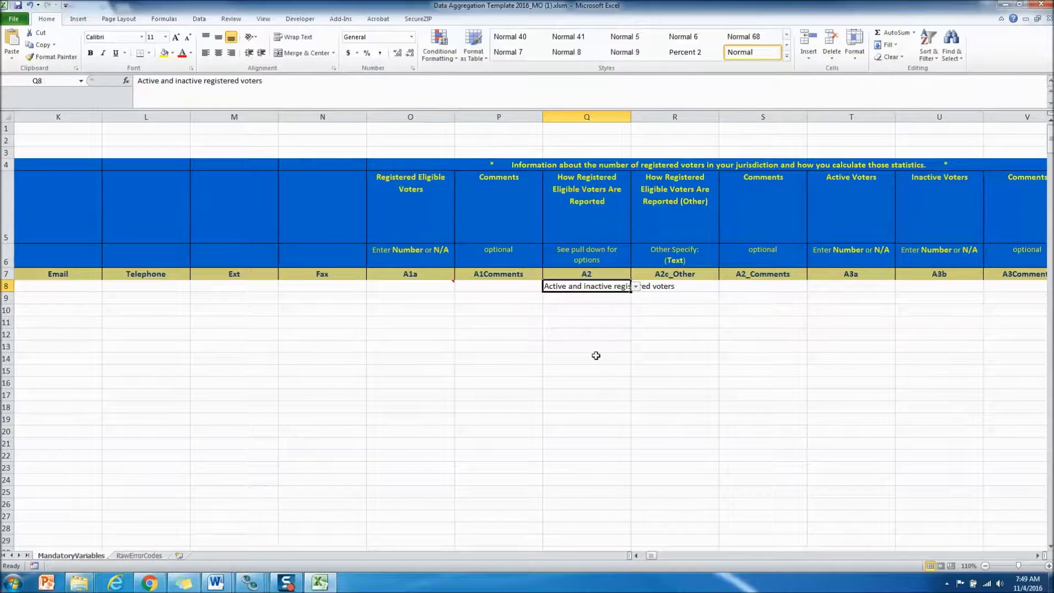
# - Try to enter the invalid text "adsfdsafsdf" in the A2 cell Q9, then cancel the entry
pyautogui.click(544, 299)
pyautogui.write('adsfdsafsdf')
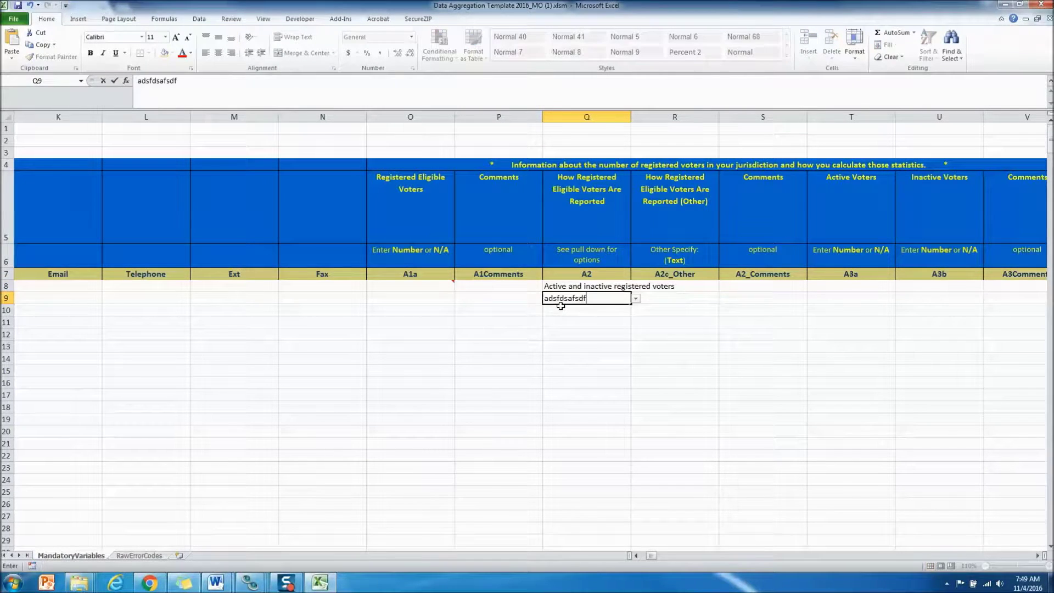
pyautogui.press('Return')
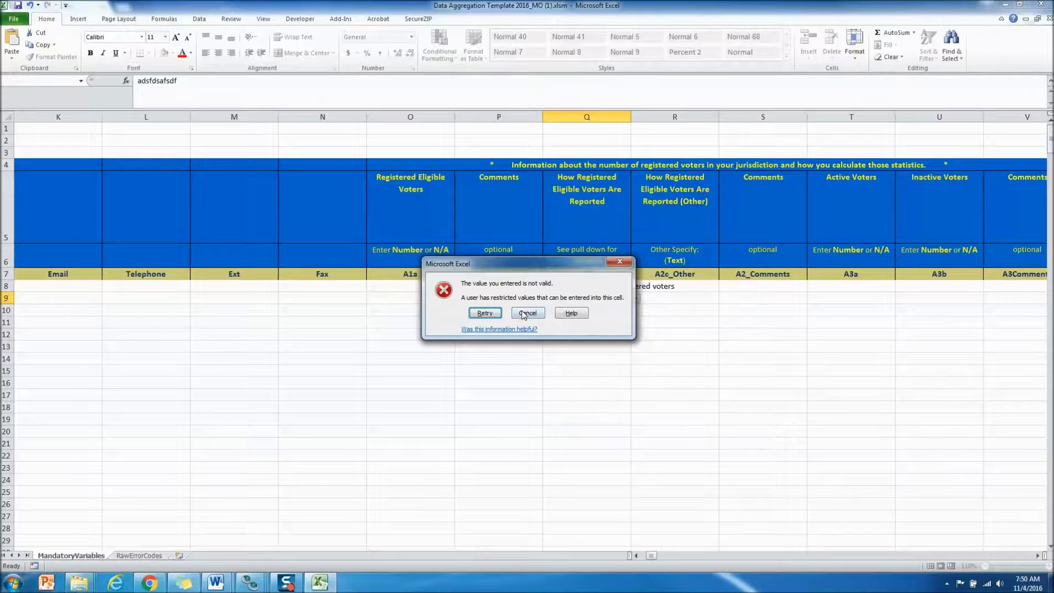
pyautogui.click(526, 312)
# - Enter "afs" in cell P11 and move it by cut and paste into the restricted A2 cell Q11
pyautogui.click(490, 323)
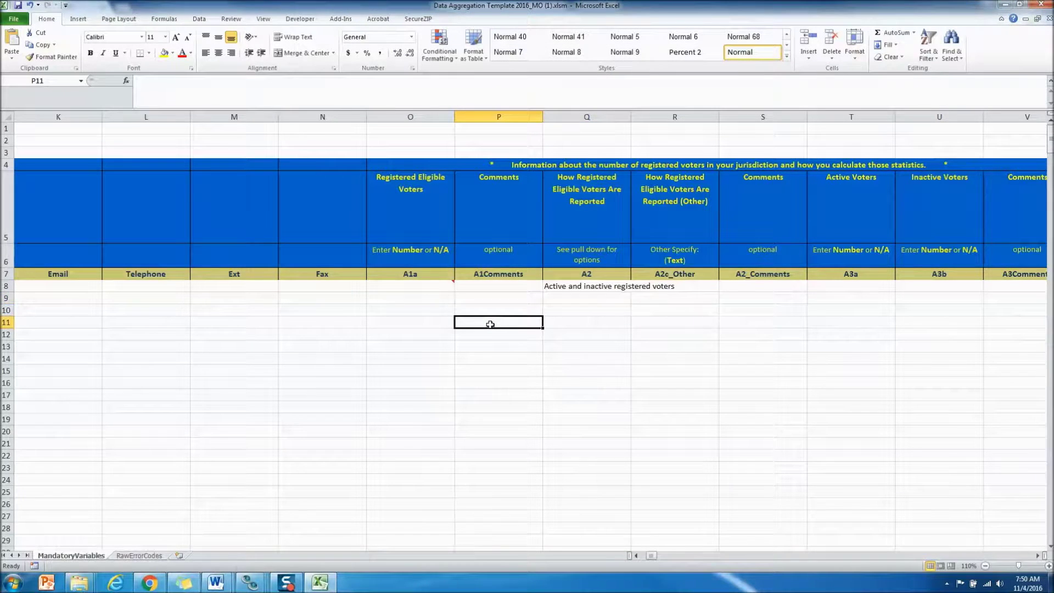
pyautogui.write('afs')
pyautogui.press('Return')
pyautogui.click(491, 324)
pyautogui.hotkey('ctrl', 'x')
pyautogui.click(563, 321)
pyautogui.hotkey('ctrl', 'v')
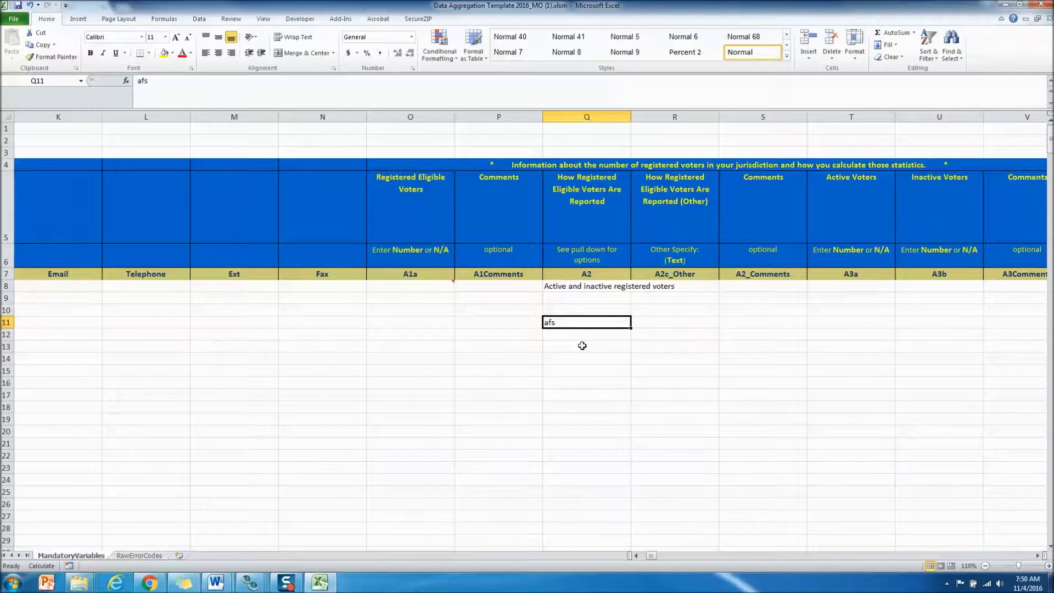
# - Clear the pasted test text from cell Q11
pyautogui.press('BackSpace')
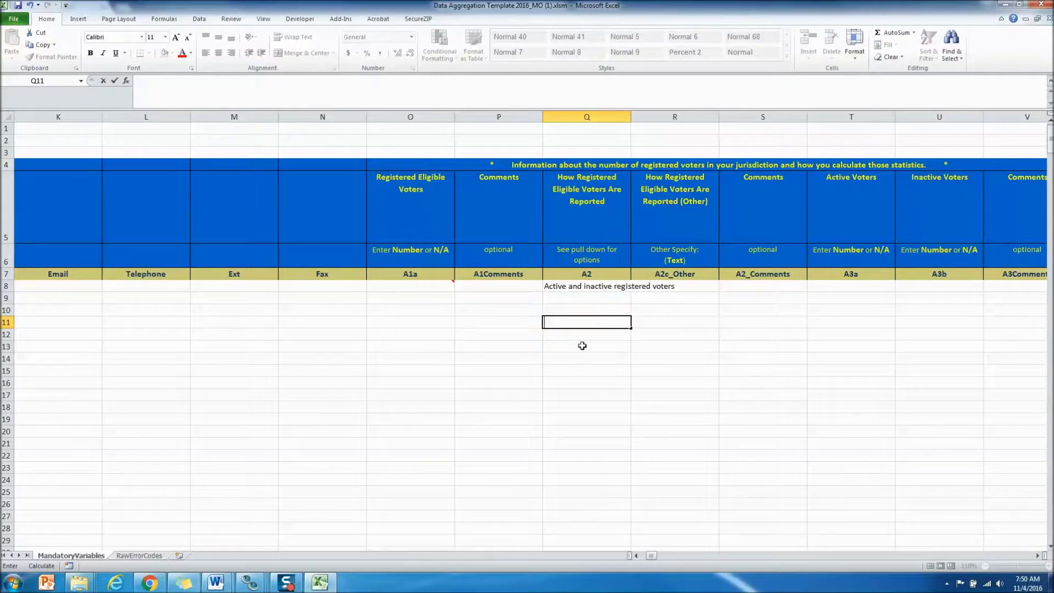
pyautogui.press('Return')
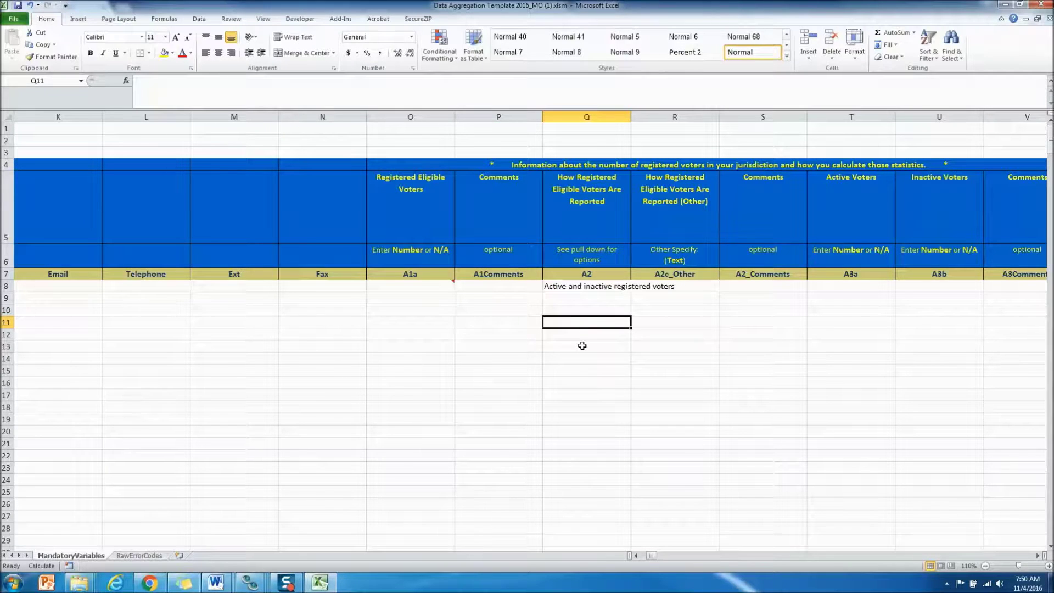
# - Examine the A2c_Other text column and the survey columns that follow, up to the A5Total formula column and its cell note
pyautogui.click(659, 261)
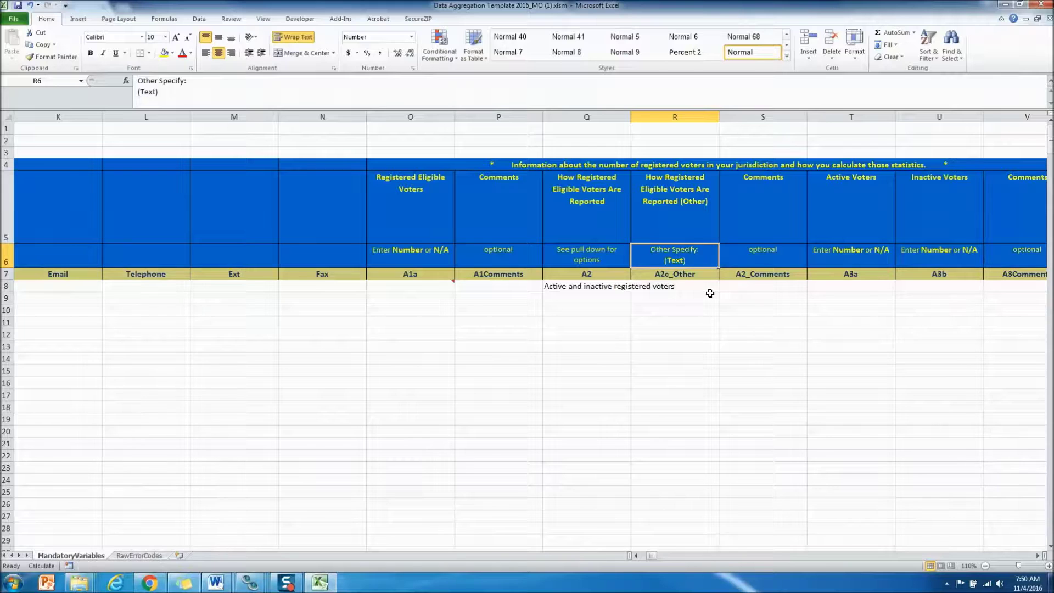
pyautogui.press('Down')
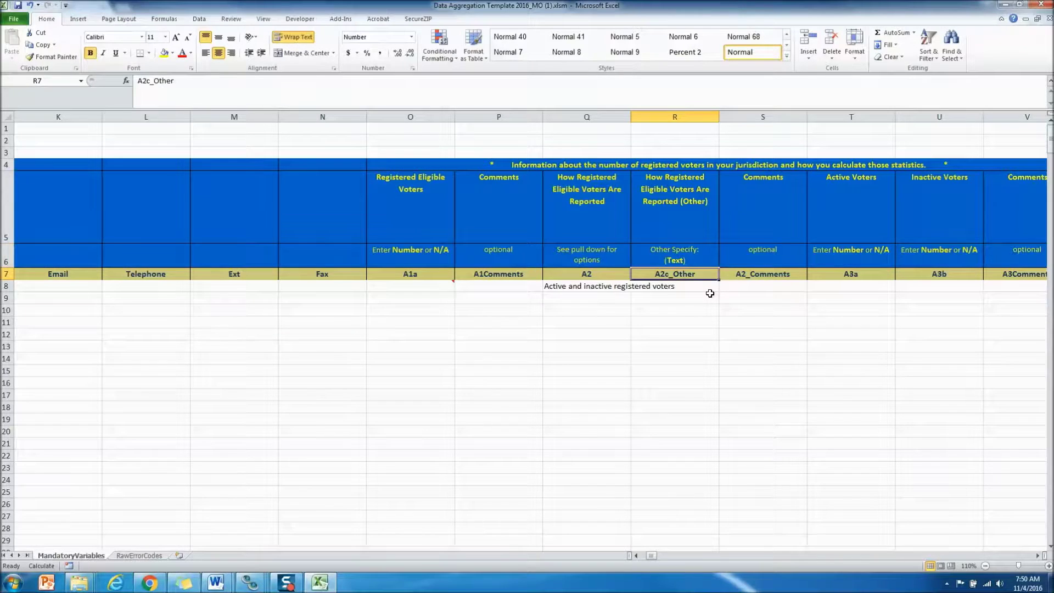
pyautogui.press('Down')
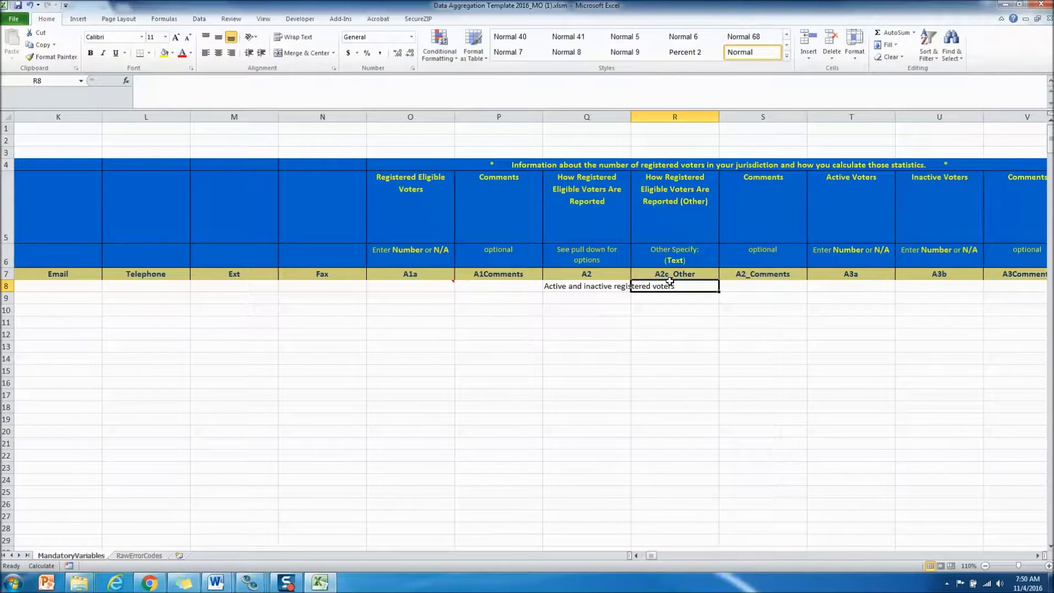
pyautogui.press('Right')
pyautogui.press('Right')
pyautogui.press('Right')
pyautogui.press('Right')
pyautogui.press('Right')
pyautogui.press('Right')
pyautogui.press('Right')
pyautogui.press('Right')
pyautogui.press('Right')
pyautogui.press('Right')
pyautogui.press('Right')
pyautogui.press('Right')
pyautogui.press('Right')
pyautogui.press('Right')
pyautogui.press('Right')
pyautogui.press('Right')
pyautogui.press('Right')
pyautogui.press('Right')
pyautogui.press('Right')
pyautogui.press('Right')
pyautogui.press('Right')
pyautogui.press('Right')
pyautogui.press('Right')
pyautogui.press('Right')
pyautogui.press('Right')
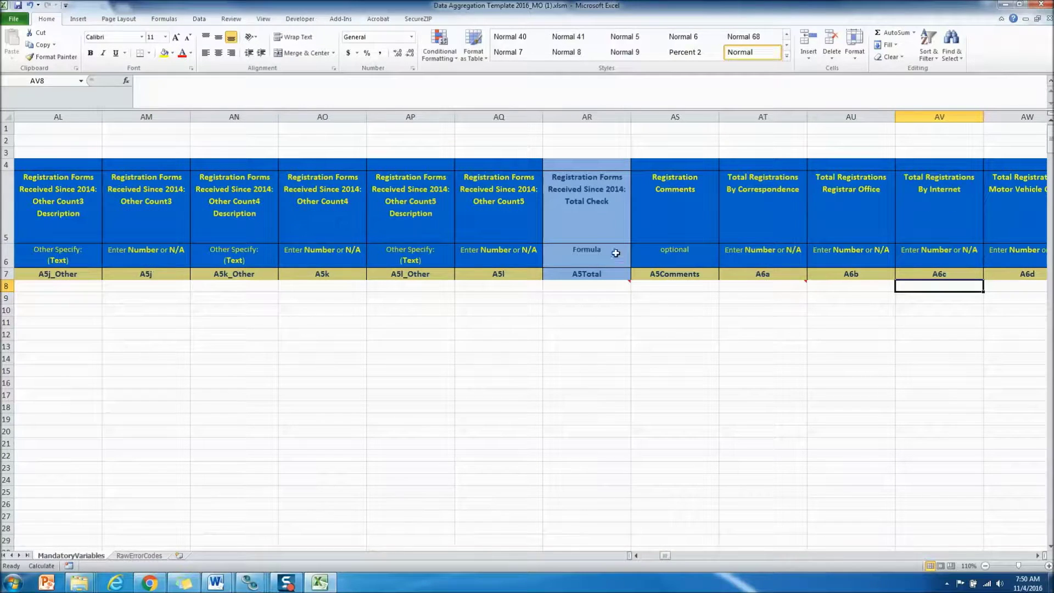
pyautogui.click(605, 282)
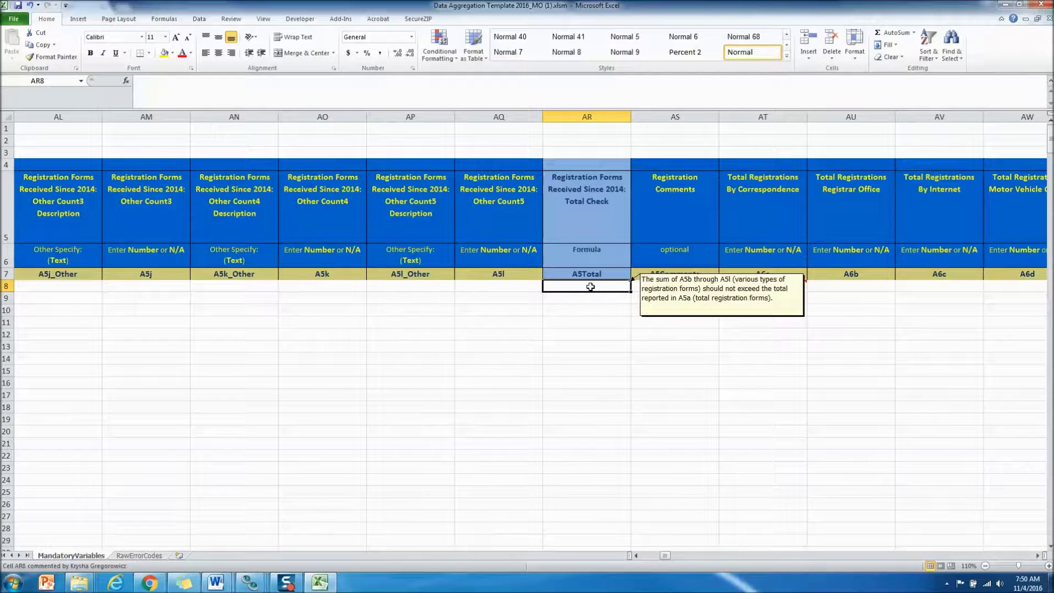
# - Examine the survey columns after A5Total, through Sections A6 to A11, up to the greyed-out Section B columns
pyautogui.press('Right')
pyautogui.press('Right')
pyautogui.press('Right')
pyautogui.press('Right')
pyautogui.press('Right')
pyautogui.press('Right')
pyautogui.press('Right')
pyautogui.press('Right')
pyautogui.press('Right')
pyautogui.press('Right')
pyautogui.press('Right')
pyautogui.press('Right')
pyautogui.press('Right')
pyautogui.press('Right')
pyautogui.press('Right')
pyautogui.press('Right')
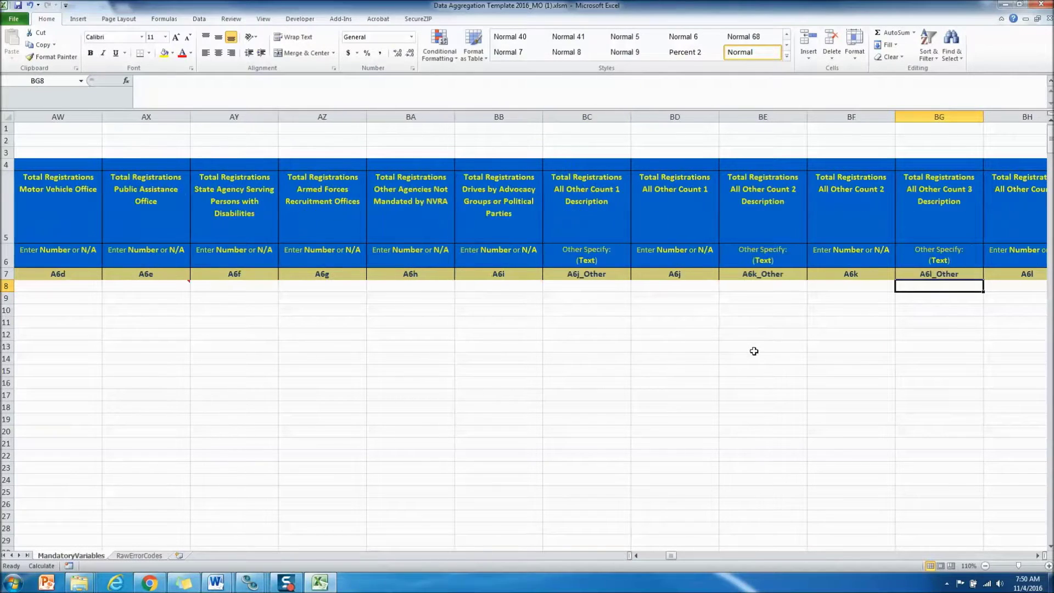
pyautogui.press('Right')
pyautogui.press('Right')
pyautogui.press('Right')
pyautogui.press('Right')
pyautogui.press('Right')
pyautogui.press('Right')
pyautogui.press('Right')
pyautogui.press('Right')
pyautogui.press('Right')
pyautogui.press('Right')
pyautogui.press('Right')
pyautogui.press('Right')
pyautogui.press('Right')
pyautogui.press('Right')
pyautogui.press('Right')
pyautogui.press('Right')
pyautogui.press('Right')
pyautogui.press('Right')
pyautogui.press('Right')
pyautogui.press('Right')
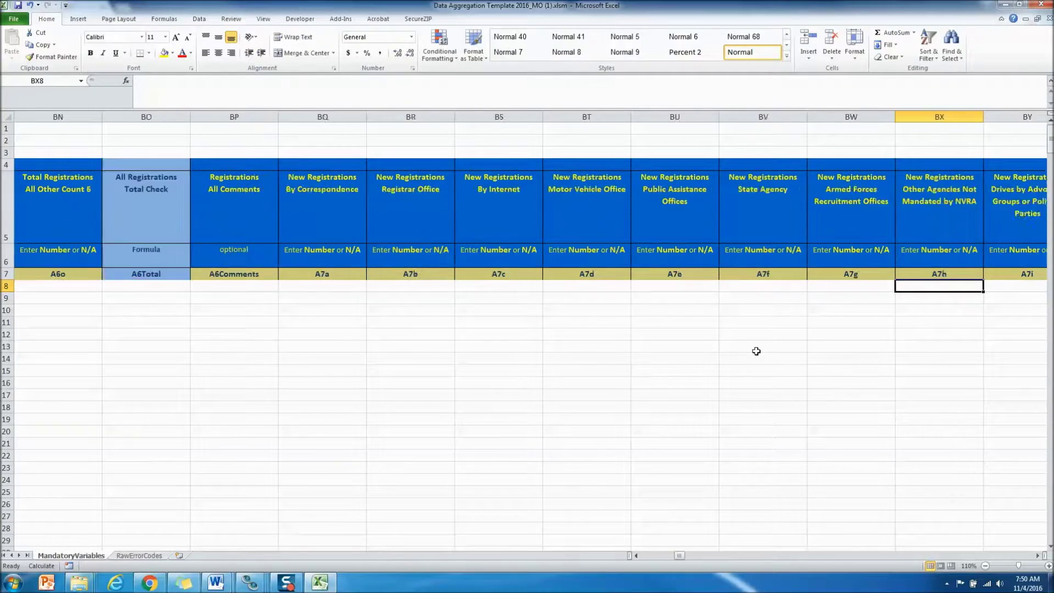
pyautogui.press('Right')
pyautogui.press('Right')
pyautogui.press('Right')
pyautogui.press('Right')
pyautogui.press('Right')
pyautogui.press('Right')
pyautogui.press('Right')
pyautogui.press('Right')
pyautogui.press('Right')
pyautogui.press('Right')
pyautogui.press('Right')
pyautogui.press('Right')
pyautogui.press('Right')
pyautogui.press('Right')
pyautogui.press('Right')
pyautogui.press('Right')
pyautogui.press('Right')
pyautogui.press('Right')
pyautogui.press('Right')
pyautogui.press('Right')
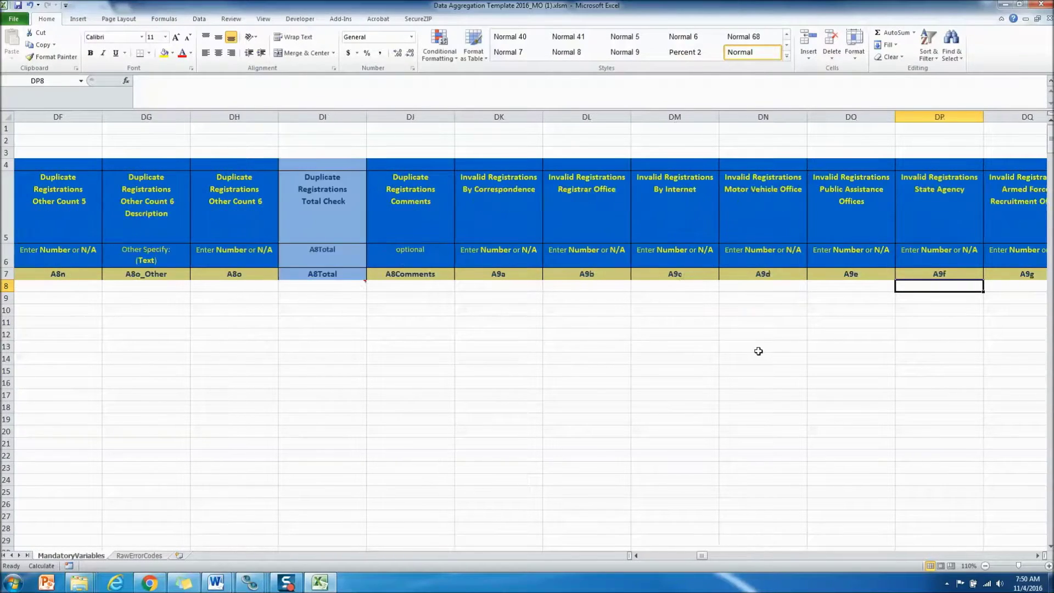
pyautogui.press('Right')
pyautogui.press('Right')
pyautogui.press('Right')
pyautogui.press('Right')
pyautogui.press('Right')
pyautogui.press('Right')
pyautogui.press('Right')
pyautogui.press('Right')
pyautogui.press('Right')
pyautogui.press('Right')
pyautogui.press('Right')
pyautogui.press('Right')
pyautogui.press('Right')
pyautogui.press('Right')
pyautogui.press('Right')
pyautogui.press('Right')
pyautogui.press('Right')
pyautogui.press('Right')
pyautogui.press('Right')
pyautogui.press('Right')
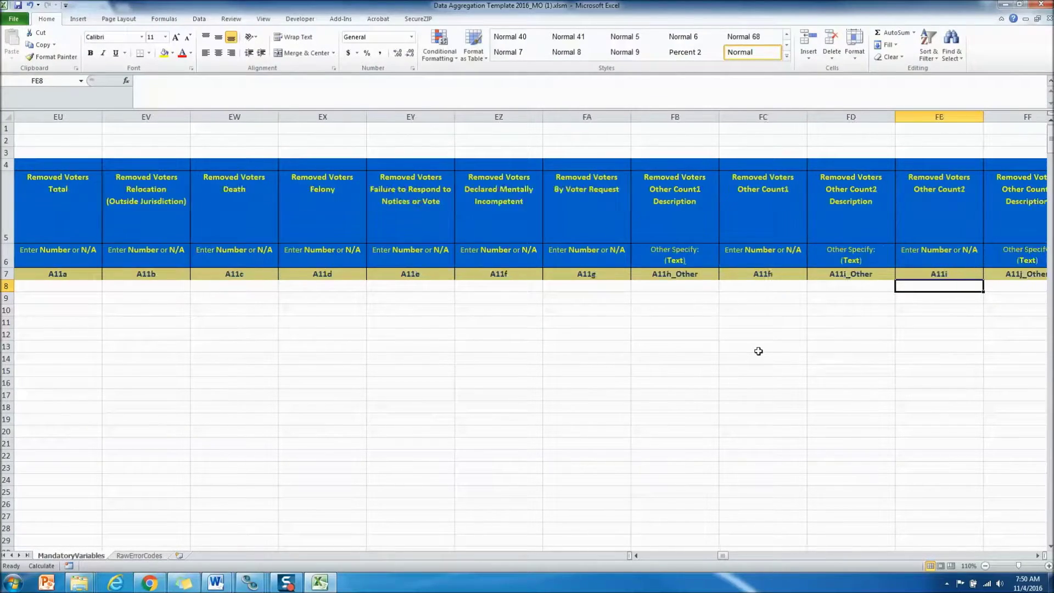
pyautogui.press('Right')
pyautogui.press('Right')
pyautogui.press('Right')
pyautogui.press('Right')
pyautogui.press('Right')
pyautogui.press('Right')
pyautogui.press('Right')
pyautogui.press('Right')
pyautogui.press('Right')
pyautogui.press('Right')
pyautogui.press('Right')
pyautogui.press('Right')
pyautogui.press('Right')
pyautogui.press('Right')
pyautogui.press('Right')
pyautogui.press('Right')
pyautogui.press('Right')
pyautogui.press('Right')
pyautogui.press('Right')
pyautogui.press('Right')
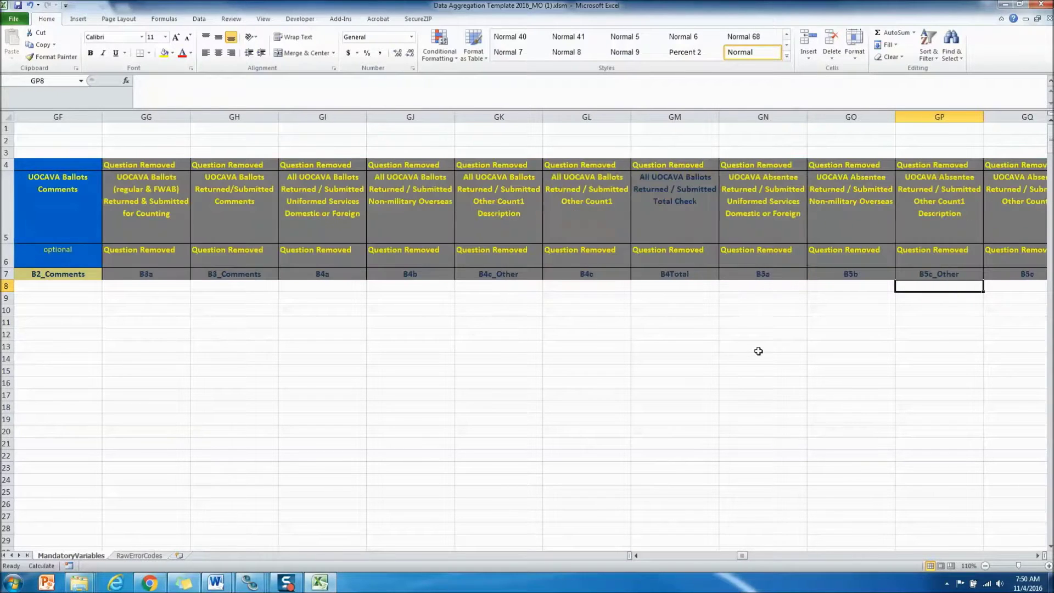
# - Examine the greyed-out Question Removed columns starting at B3a, including that column's header cells and first data cell
pyautogui.press('Left')
pyautogui.press('Left')
pyautogui.press('Left')
pyautogui.press('Left')
pyautogui.press('Left')
pyautogui.press('Left')
pyautogui.press('Left')
pyautogui.press('Left')
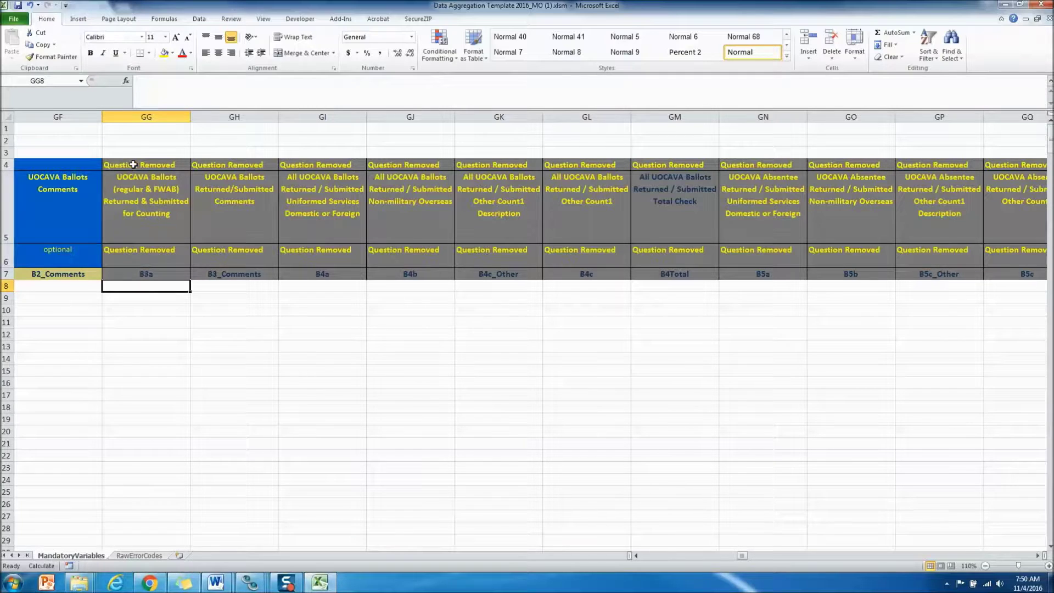
pyautogui.moveTo(133, 165); pyautogui.dragTo(152, 273)
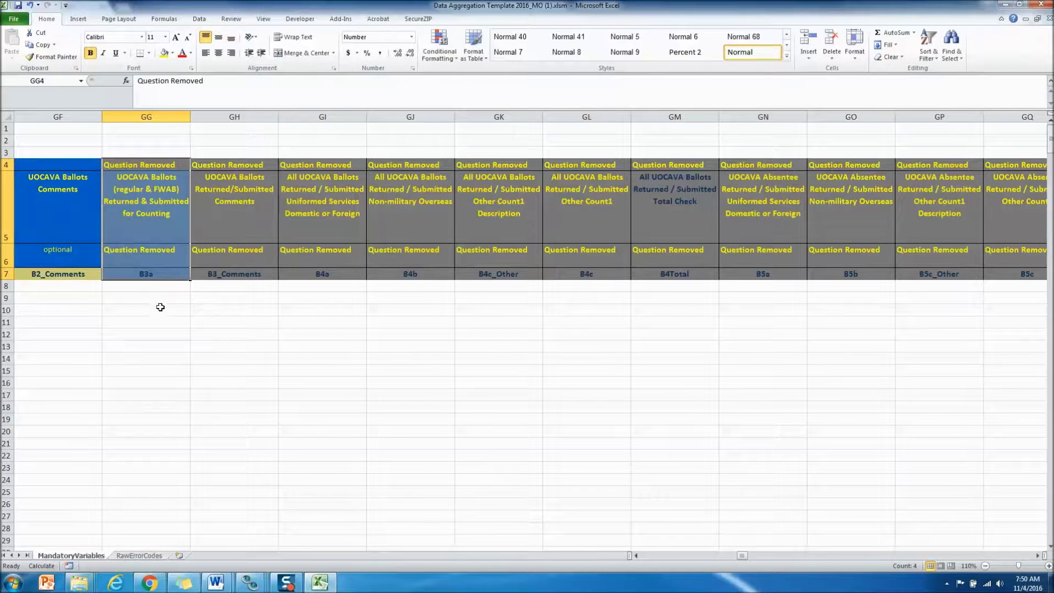
pyautogui.click(140, 167)
pyautogui.click(166, 262)
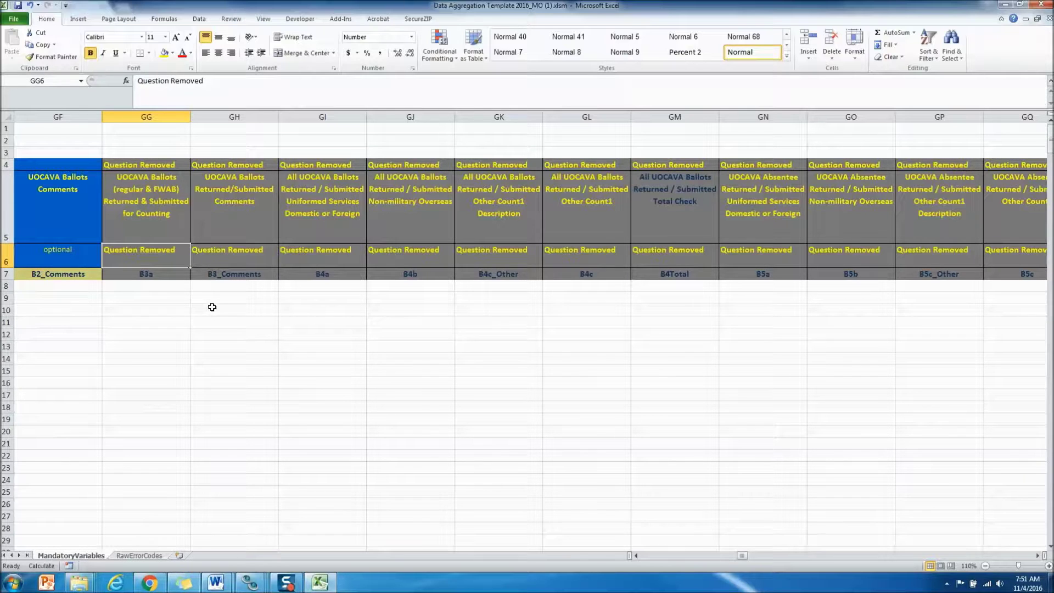
pyautogui.click(163, 287)
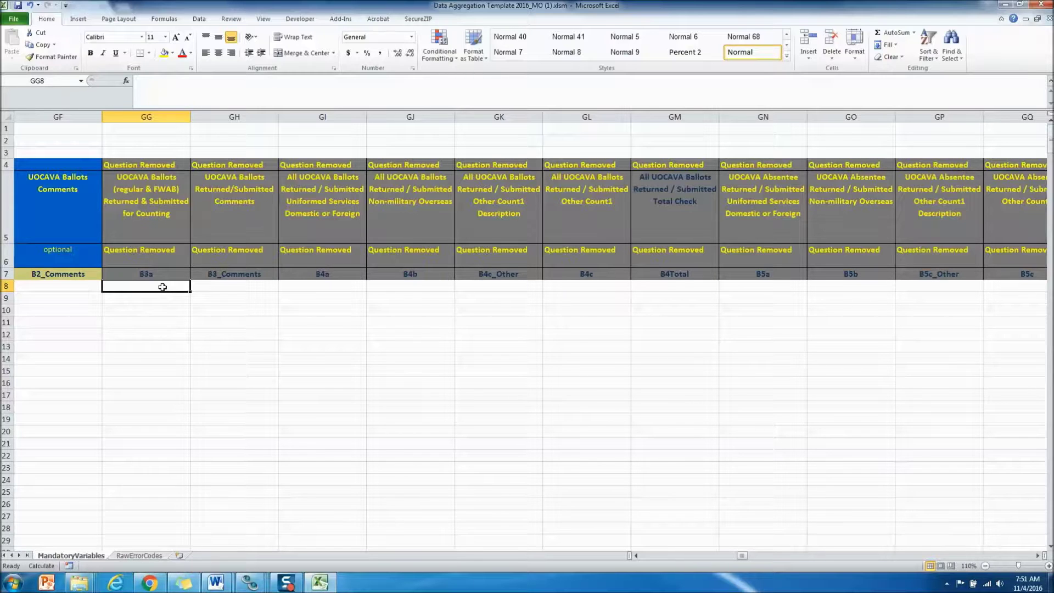
# - Save the template to the Desktop as a macro-enabled workbook, keeping the file name Data Aggregation Template 2016_MO (1).xlsm
pyautogui.moveTo(741, 557); pyautogui.dragTo(401, 529)
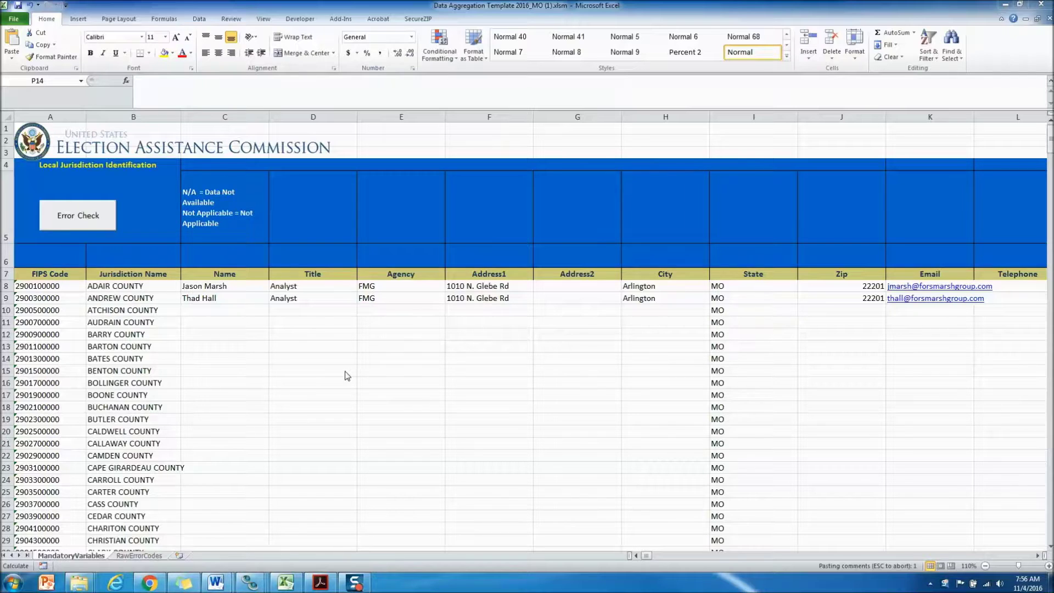
pyautogui.click(13, 20)
pyautogui.click(28, 52)
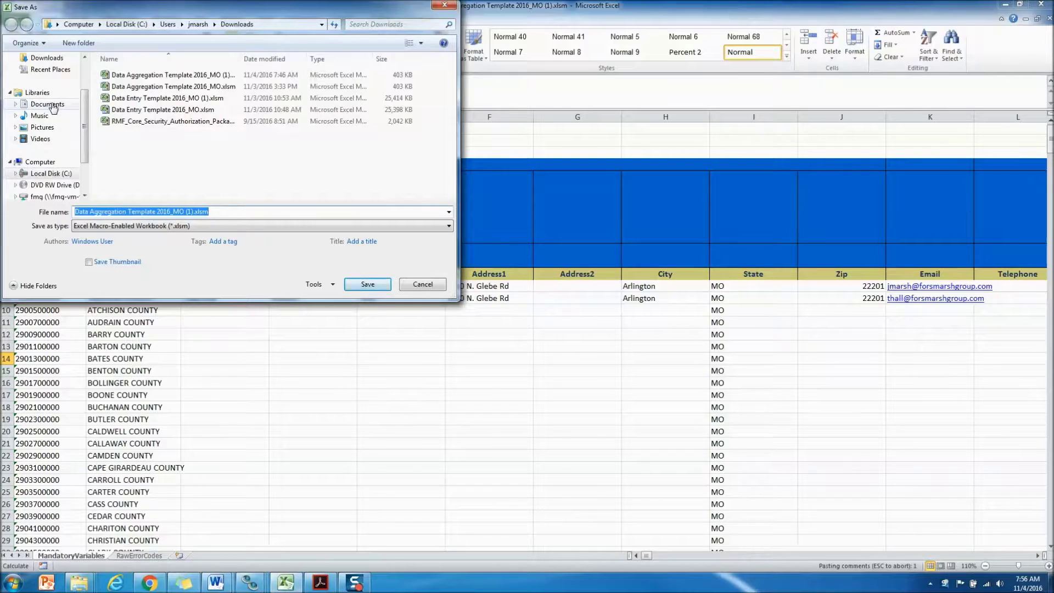
pyautogui.moveTo(82, 107); pyautogui.dragTo(83, 79)
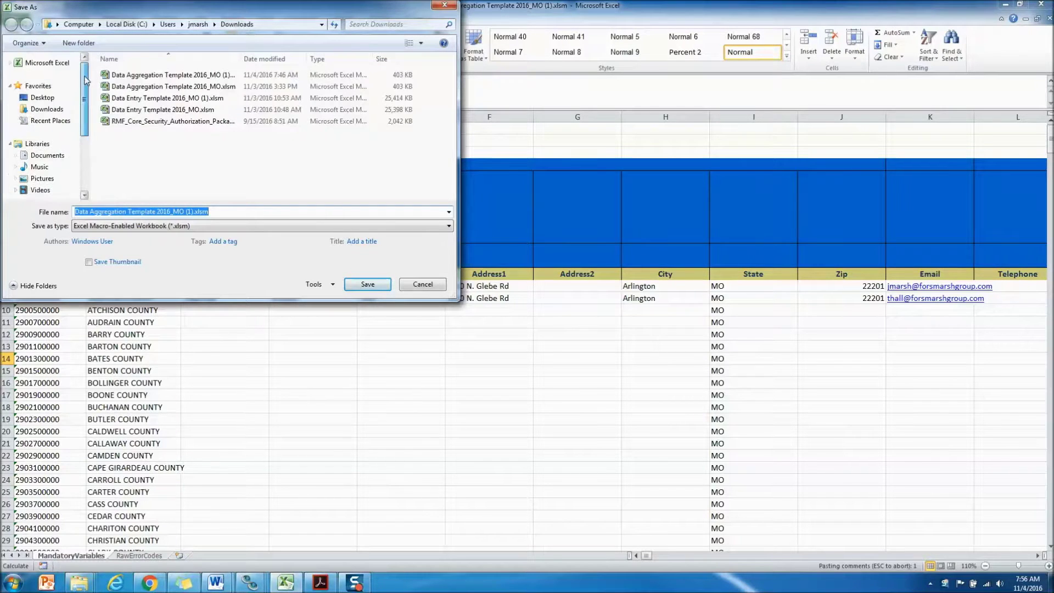
pyautogui.click(42, 97)
pyautogui.click(367, 284)
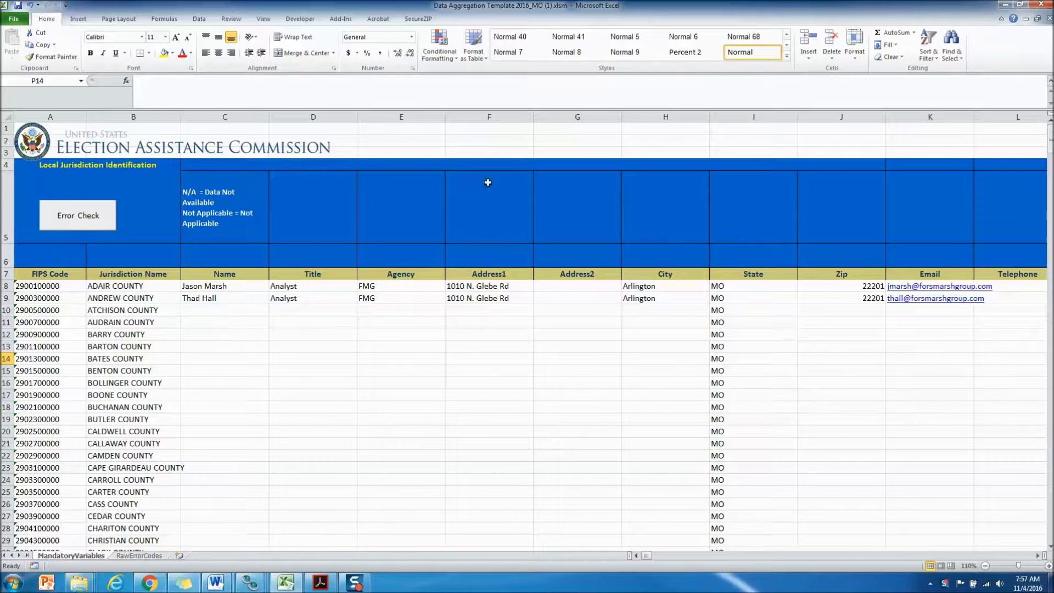
# - Switch to Acrobat and look through the 2016 EAVS Supplemental Instruction Manual, from its contents pages to questions A1 and A2
pyautogui.click(320, 582)
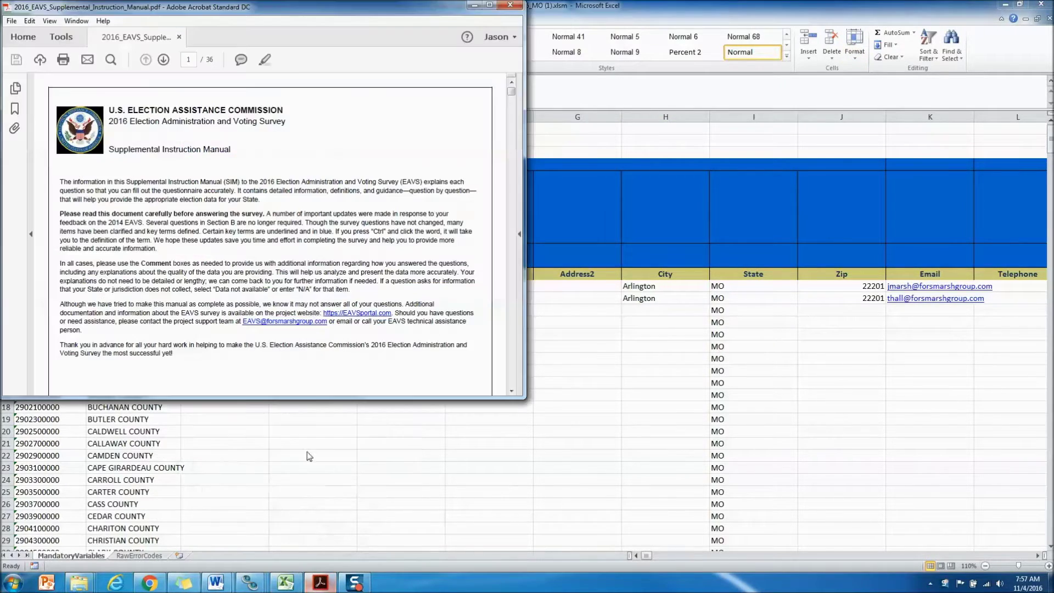
pyautogui.click(488, 5)
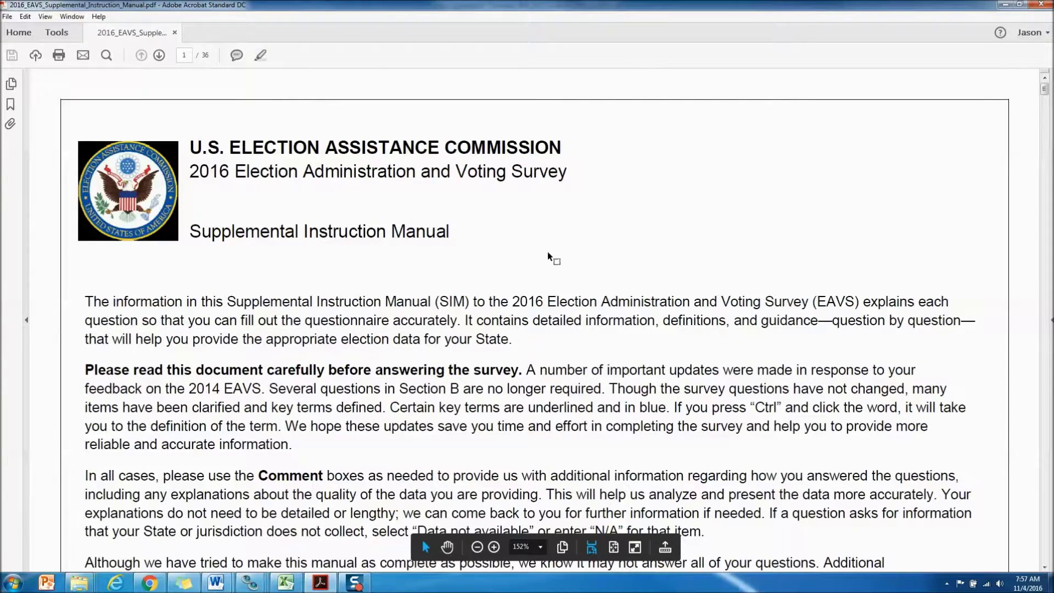
pyautogui.scroll(-20, 513, 300)
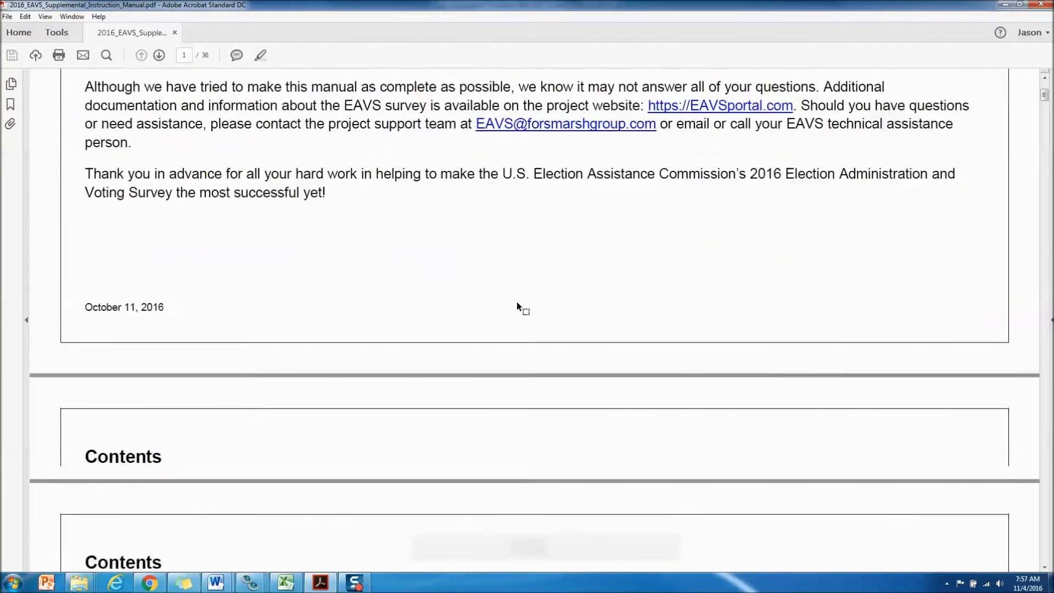
pyautogui.scroll(-20, 514, 304)
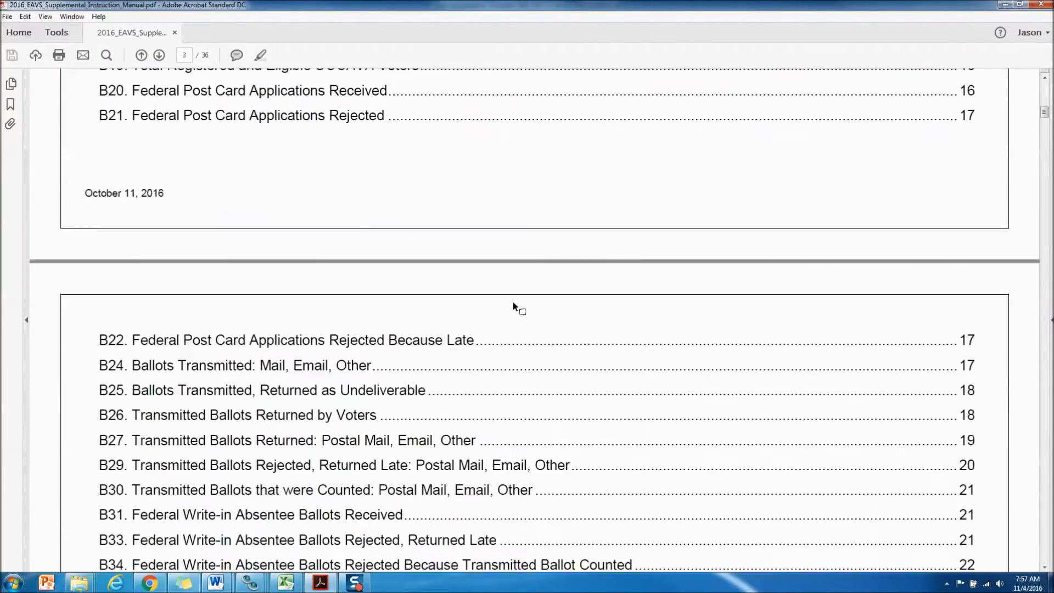
pyautogui.scroll(-10, 508, 319)
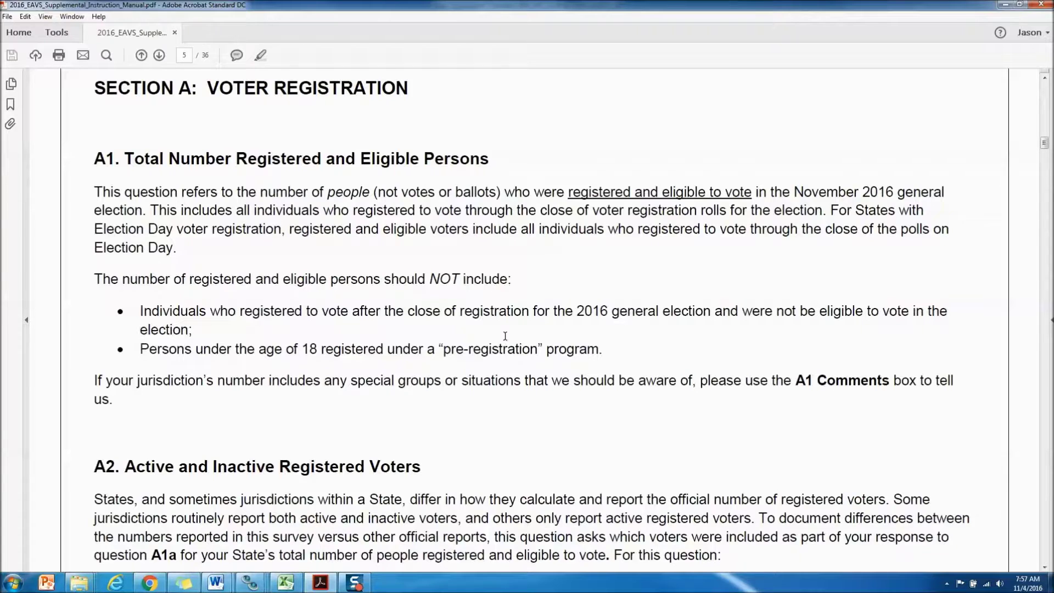
# - Return to the Excel template and look over its county rows and the New Registrations columns
pyautogui.click(1006, 7)
pyautogui.click(263, 371)
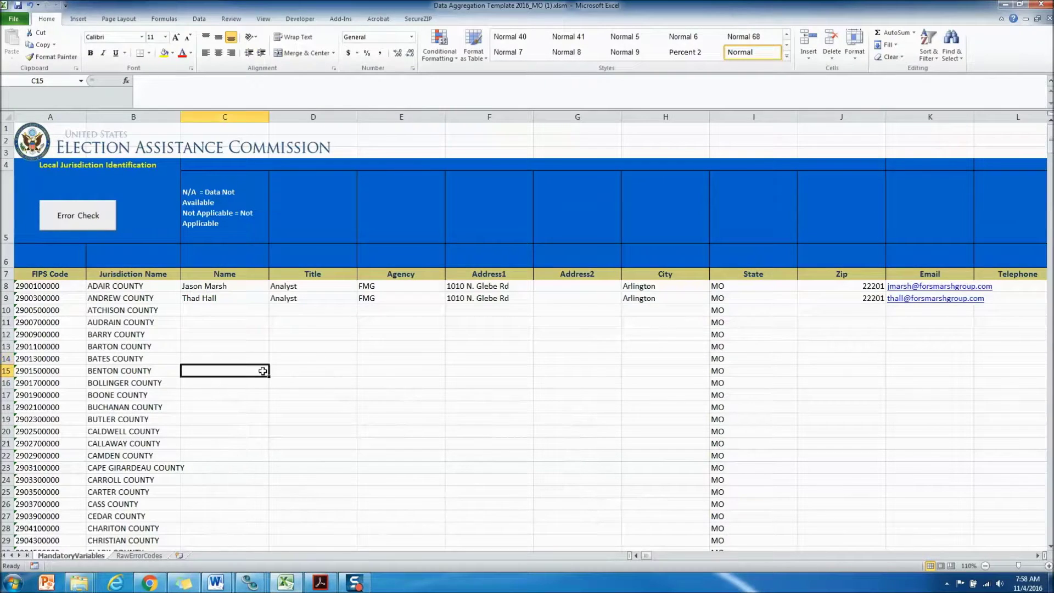
pyautogui.scroll(-2, 263, 372)
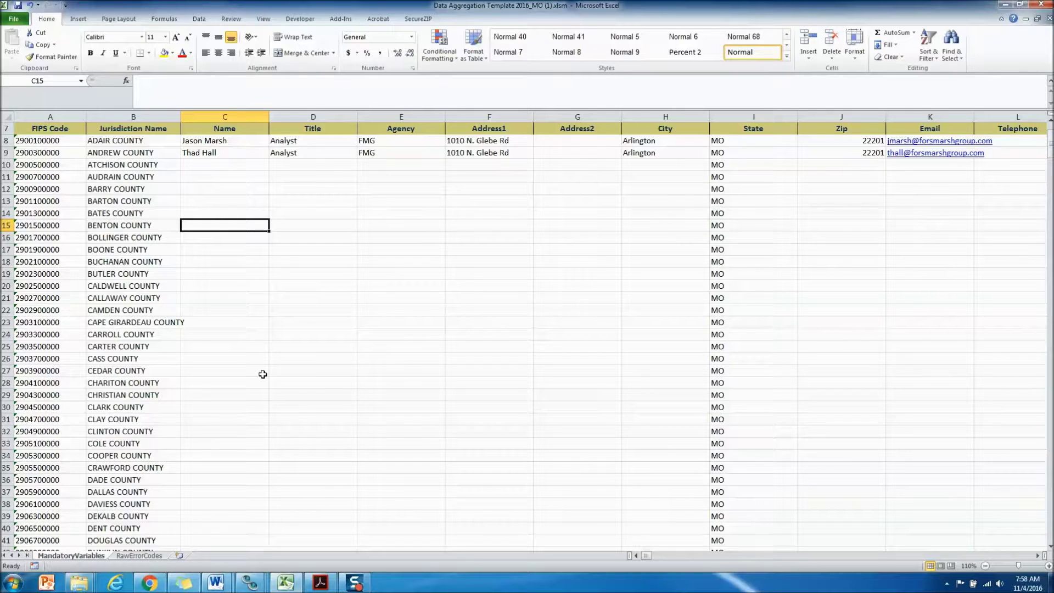
pyautogui.scroll(2, 296, 375)
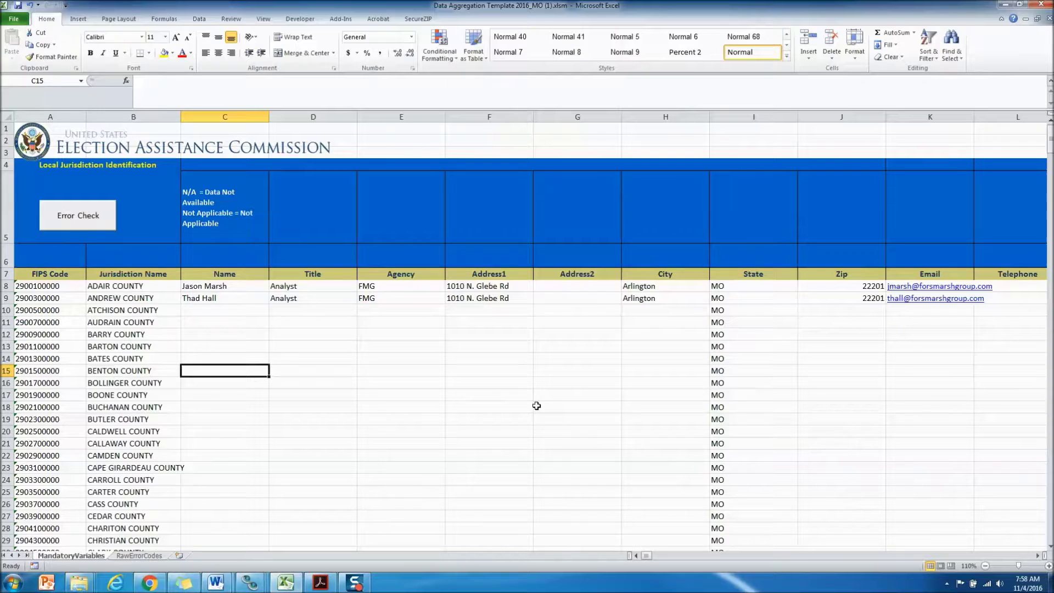
pyautogui.click(1013, 555)
pyautogui.click(1013, 555)
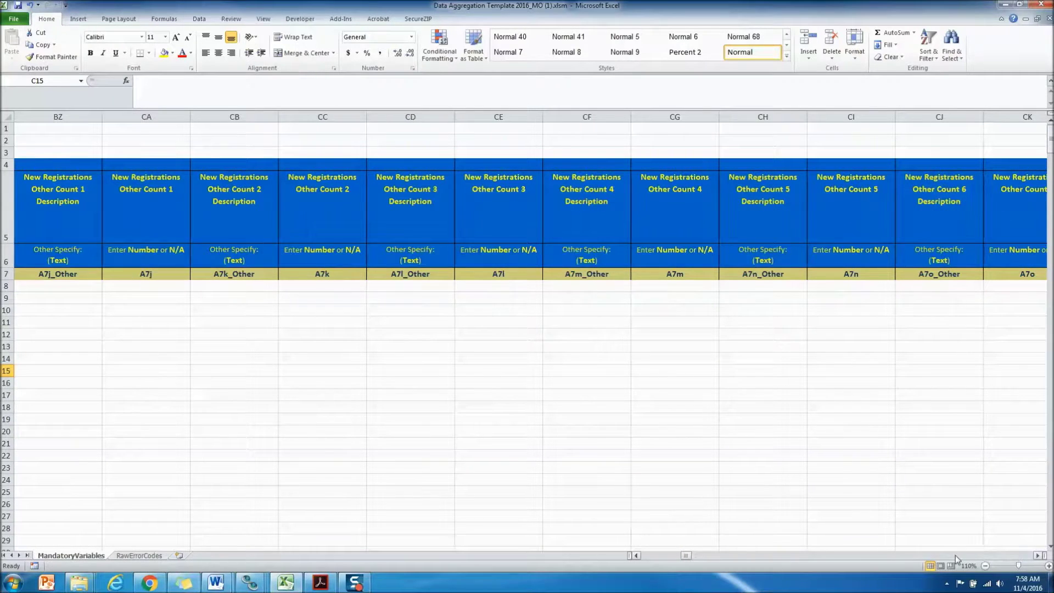
pyautogui.moveTo(686, 555); pyautogui.dragTo(645, 556)
pyautogui.click(589, 286)
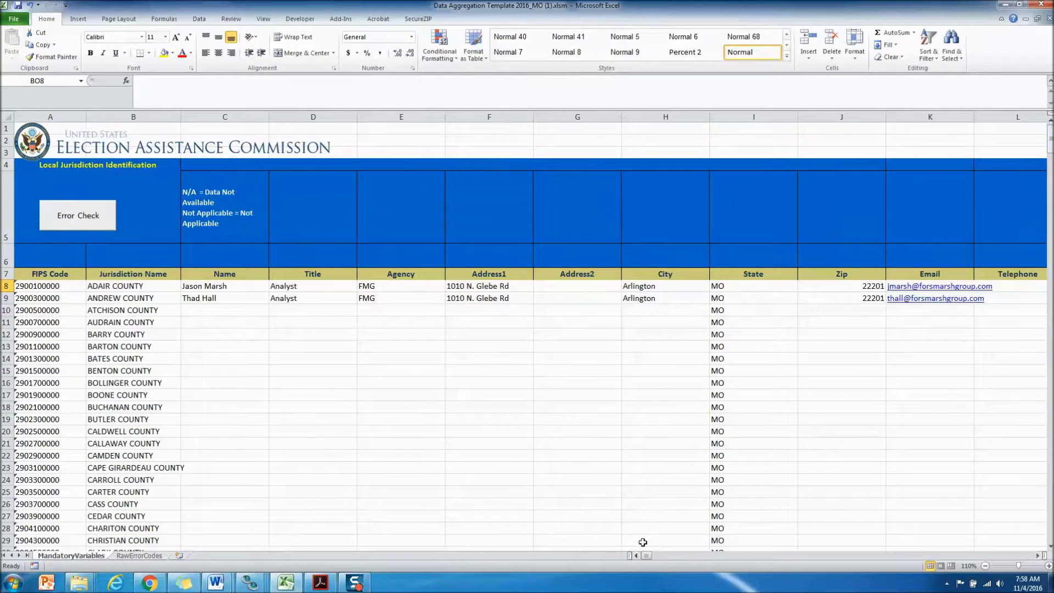
# - Copy the Andrew County row's data from C9 across to column VF and paste it into the Atchison County row at C10
pyautogui.moveTo(235, 296); pyautogui.dragTo(892, 285)
pyautogui.moveTo(1050, 286); pyautogui.dragTo(1050, 298)
pyautogui.moveTo(896, 299); pyautogui.dragTo(896, 300)
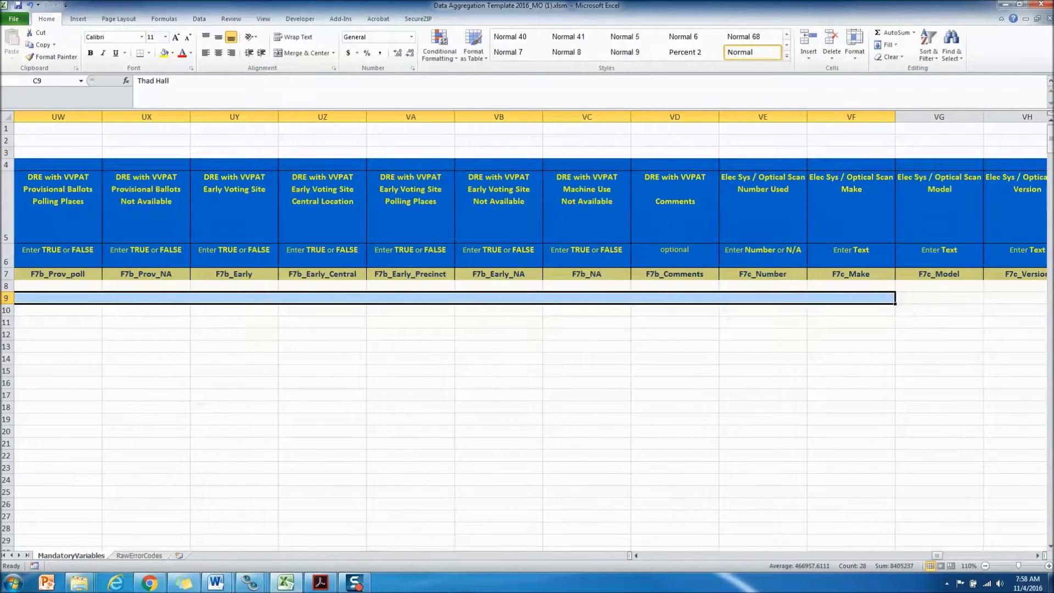
pyautogui.hotkey('ctrl', 'c')
pyautogui.moveTo(936, 556); pyautogui.dragTo(647, 555)
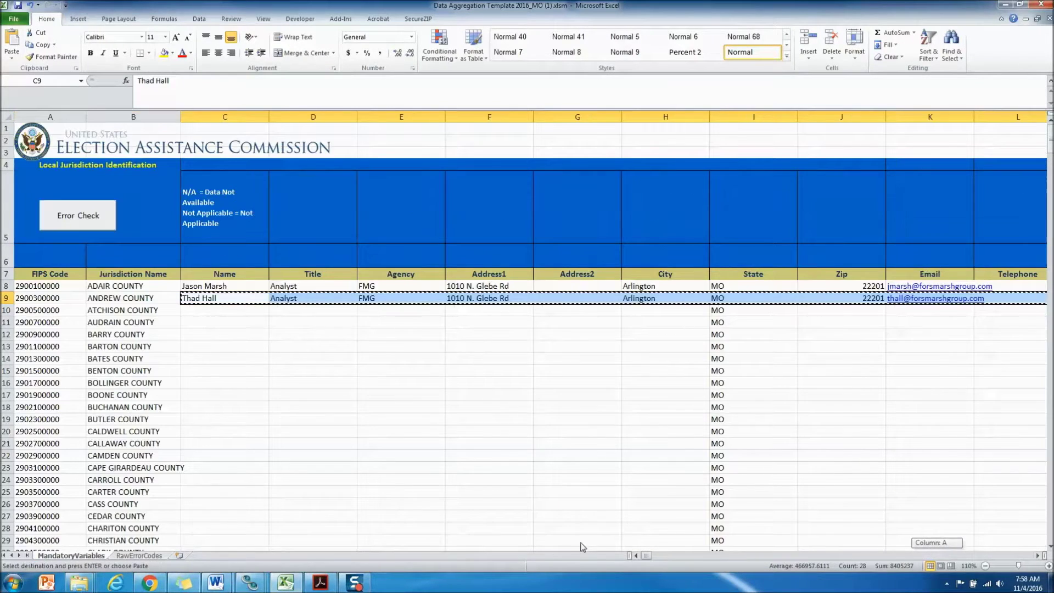
pyautogui.click(229, 308)
pyautogui.hotkey('ctrl', 'v')
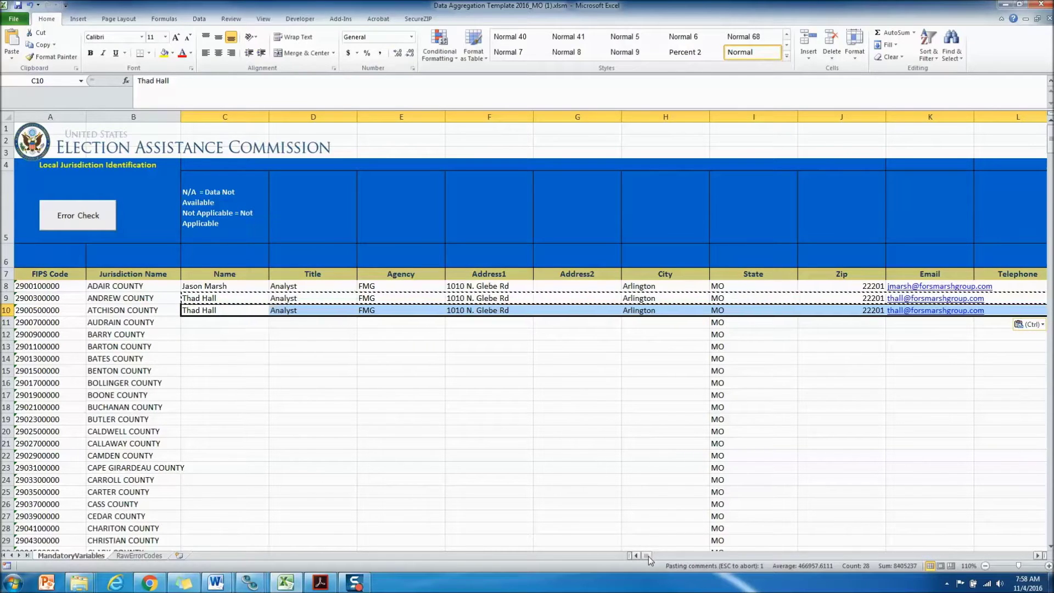
pyautogui.moveTo(648, 556)
pyautogui.mouseDown()
pyautogui.moveTo(663, 556)
pyautogui.moveTo(638, 558)
pyautogui.mouseUp()
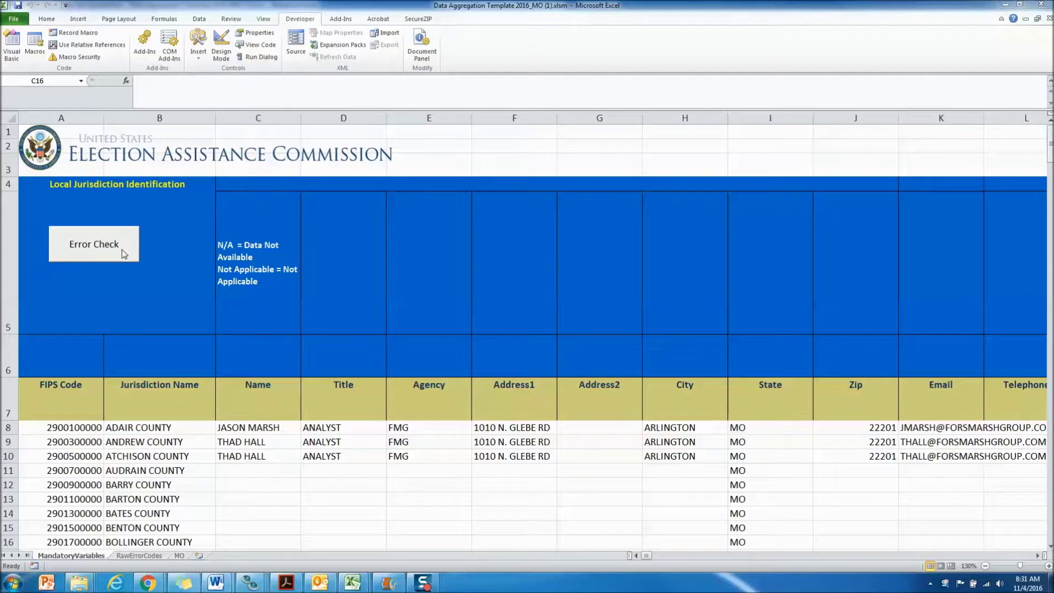
# - Run the template's Error Check and go back to the county rows on the MandatoryVariables sheet
pyautogui.click(104, 252)
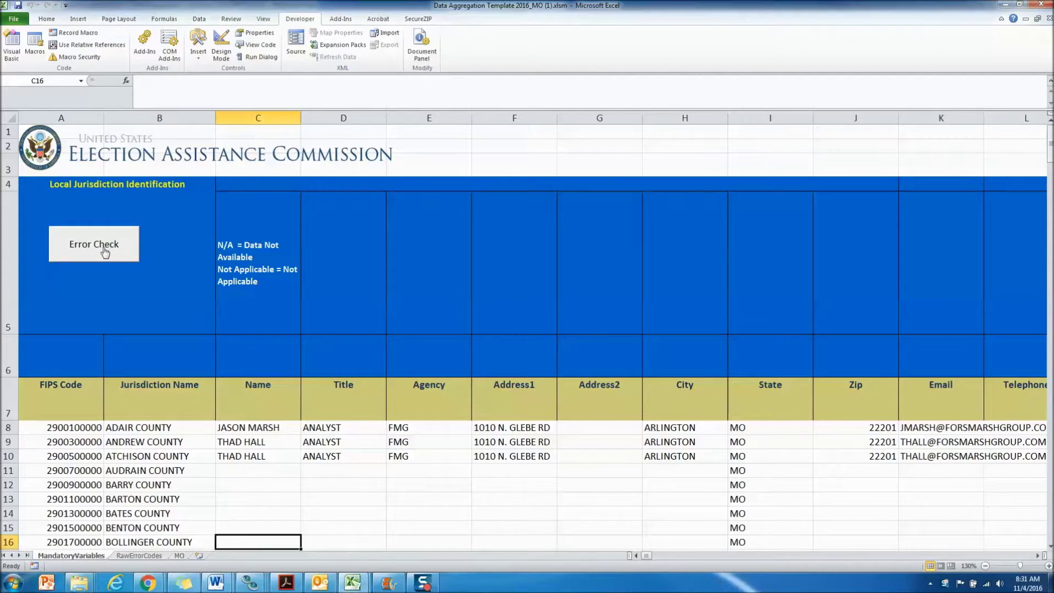
pyautogui.click(104, 251)
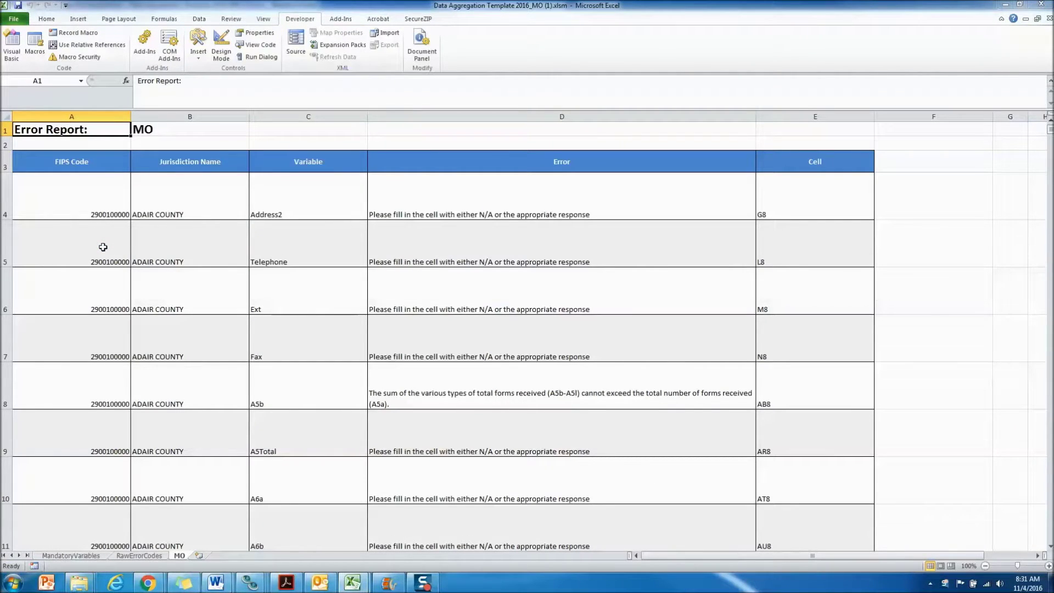
pyautogui.click(92, 555)
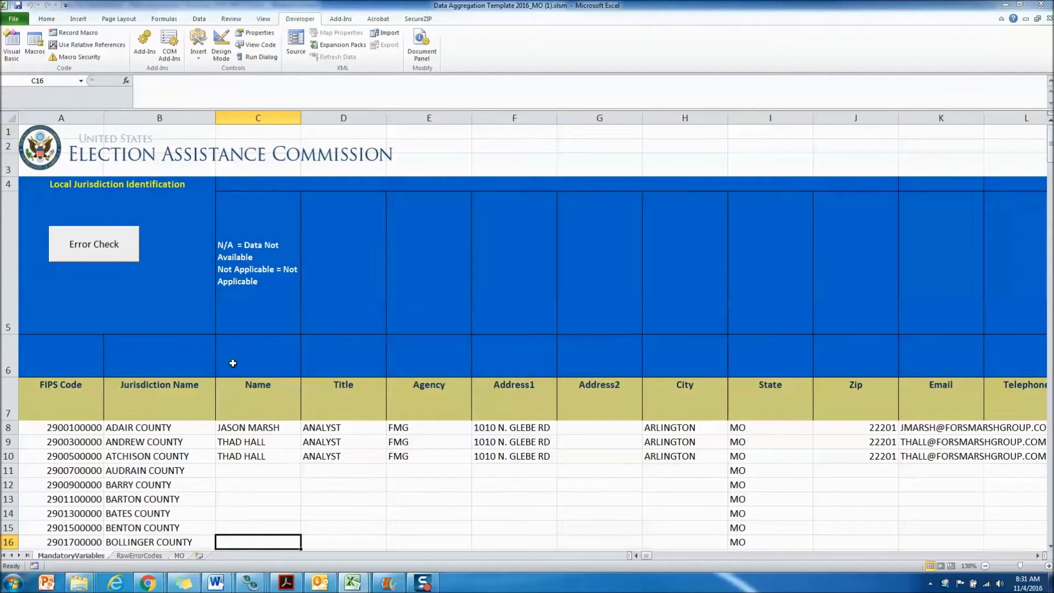
pyautogui.scroll(-5, 330, 379)
pyautogui.scroll(3, 329, 380)
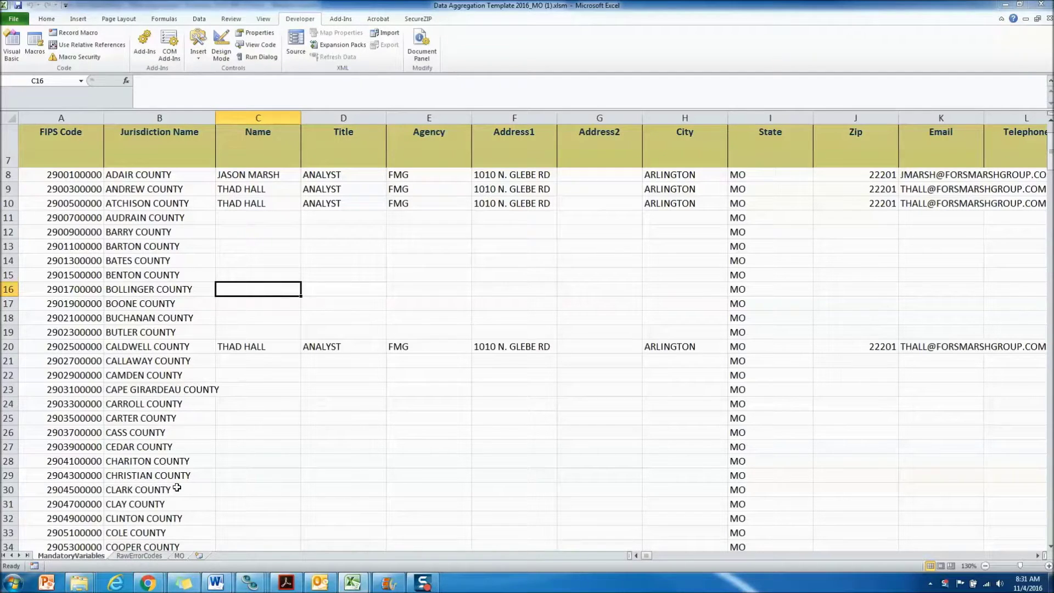
# - Examine the error entries on the RawErrorCodes sheet and reopen the formatted error report on the MO sheet
pyautogui.click(144, 556)
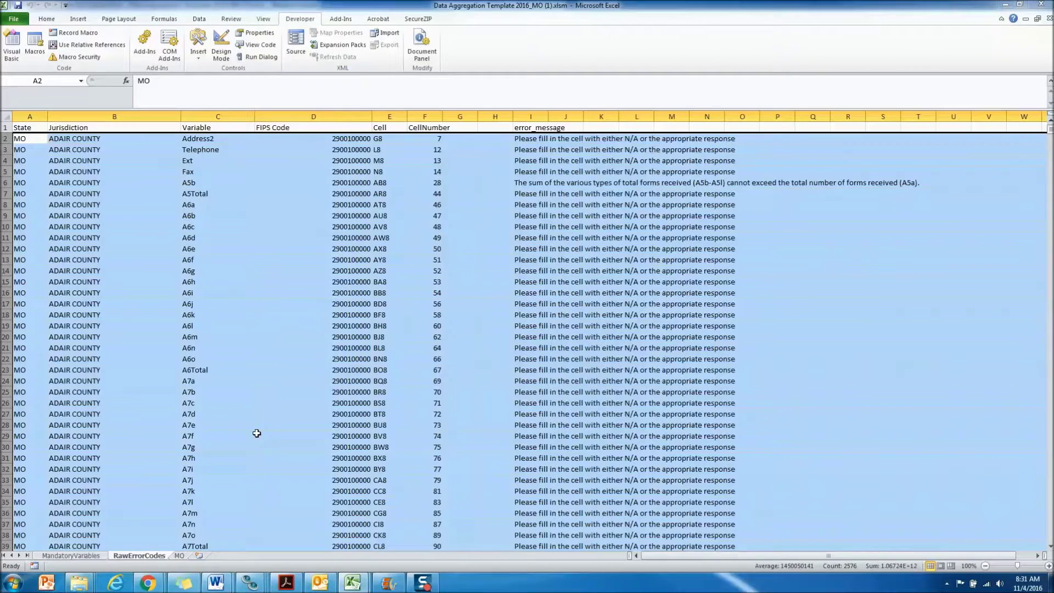
pyautogui.moveTo(33, 139); pyautogui.dragTo(591, 189)
pyautogui.scroll(-5, 448, 289)
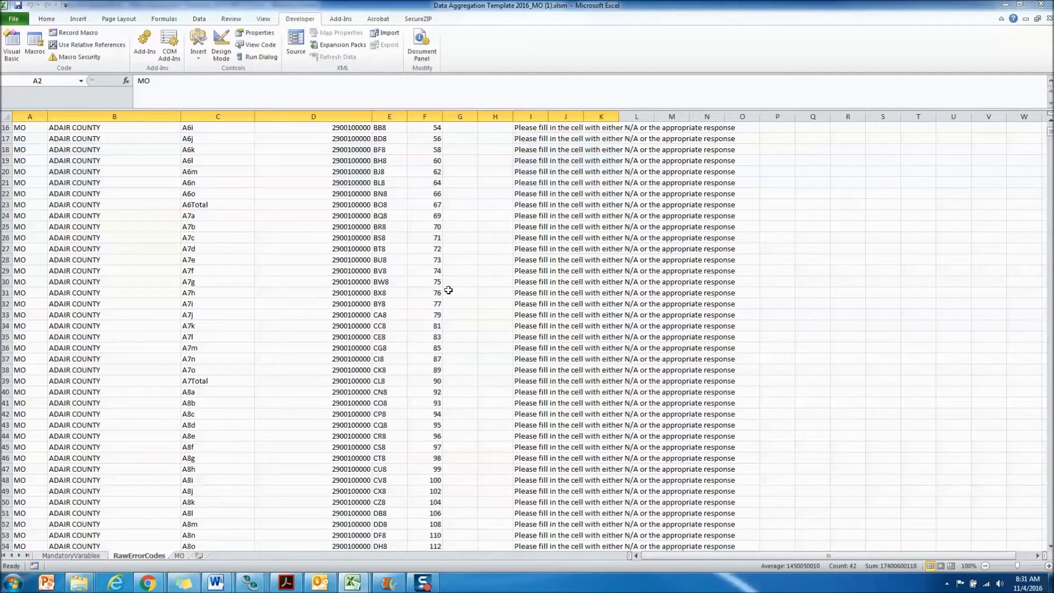
pyautogui.scroll(-11, 448, 290)
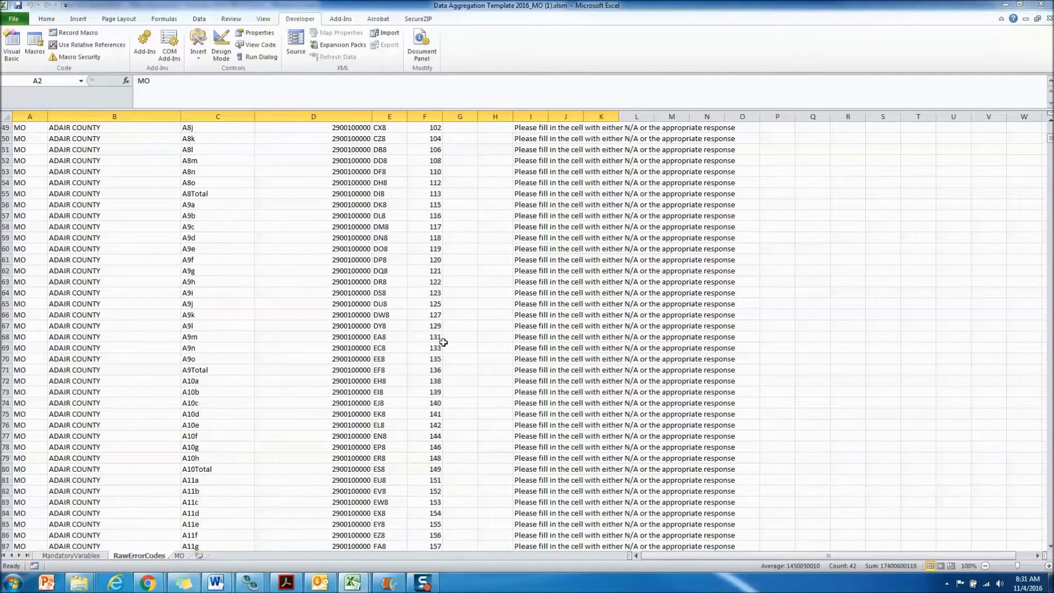
pyautogui.click(179, 555)
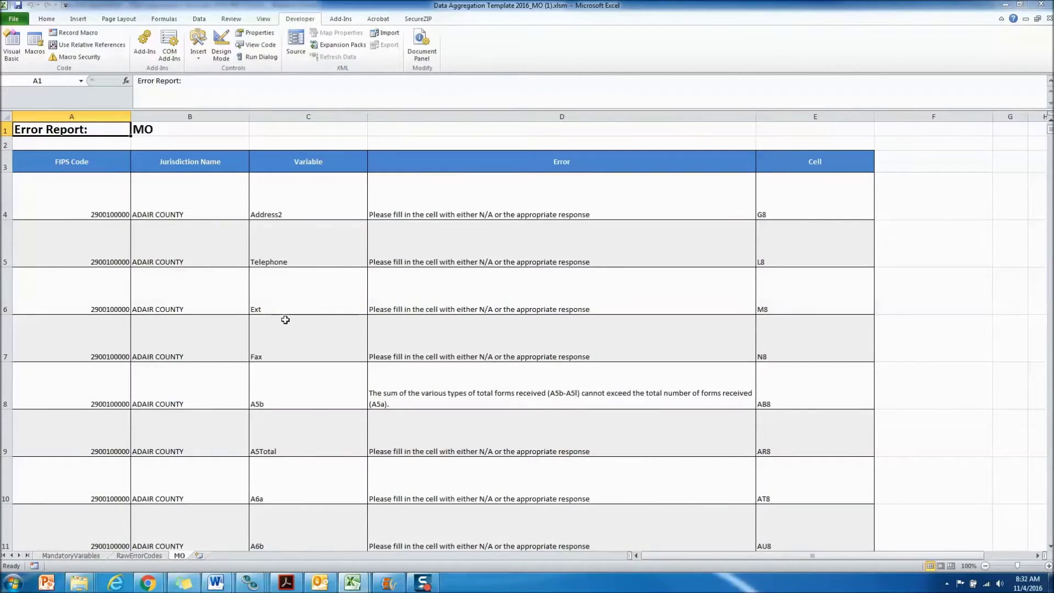
# - Examine the first Adair County error on the MO report, from its FIPS code and variable to its error text and cell reference
pyautogui.click(808, 197)
pyautogui.click(86, 206)
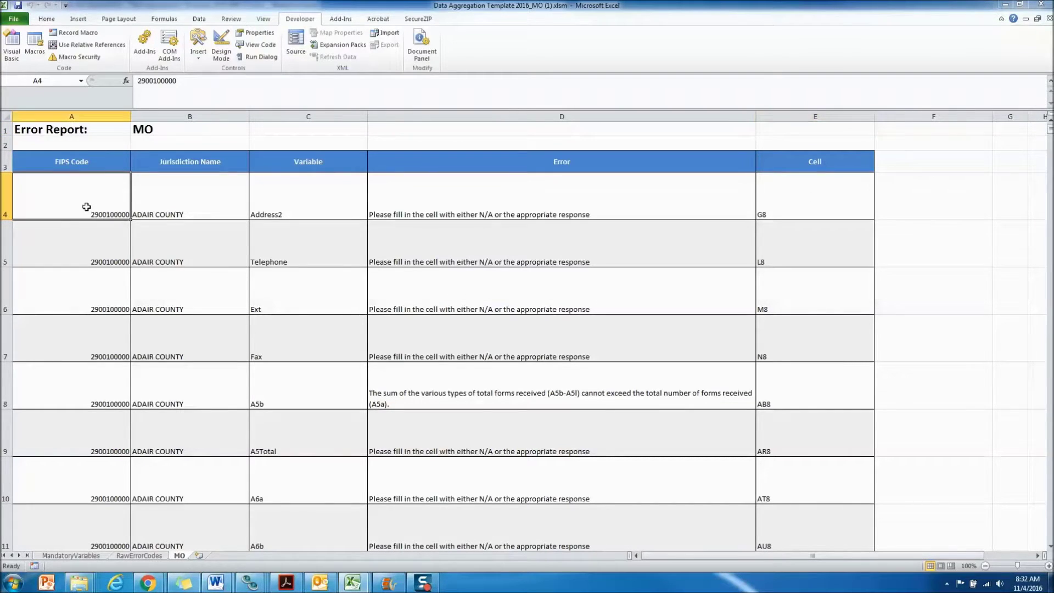
pyautogui.press('Right')
pyautogui.press('Right')
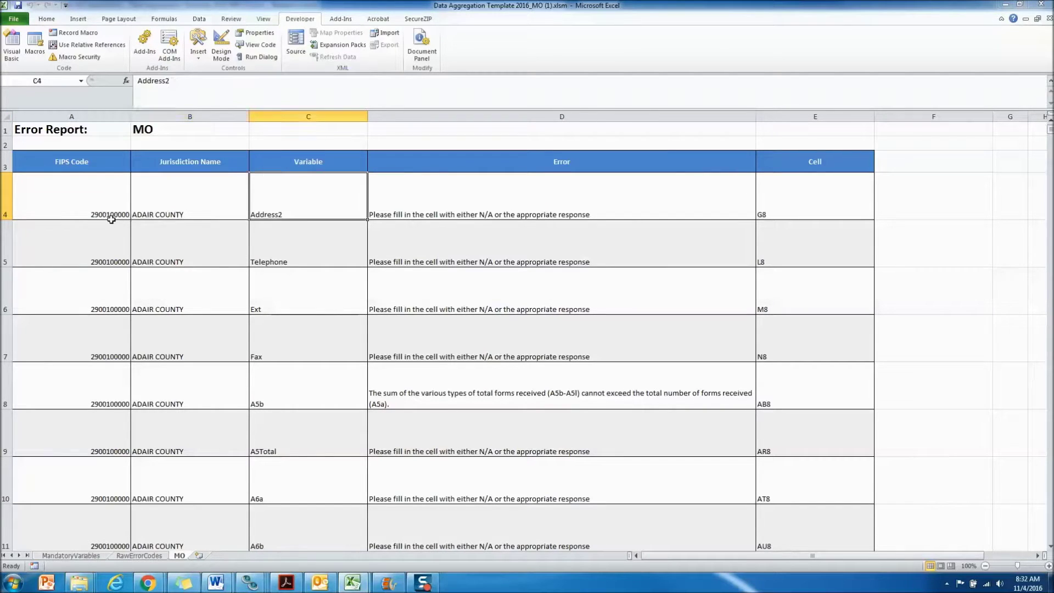
pyautogui.press('Right')
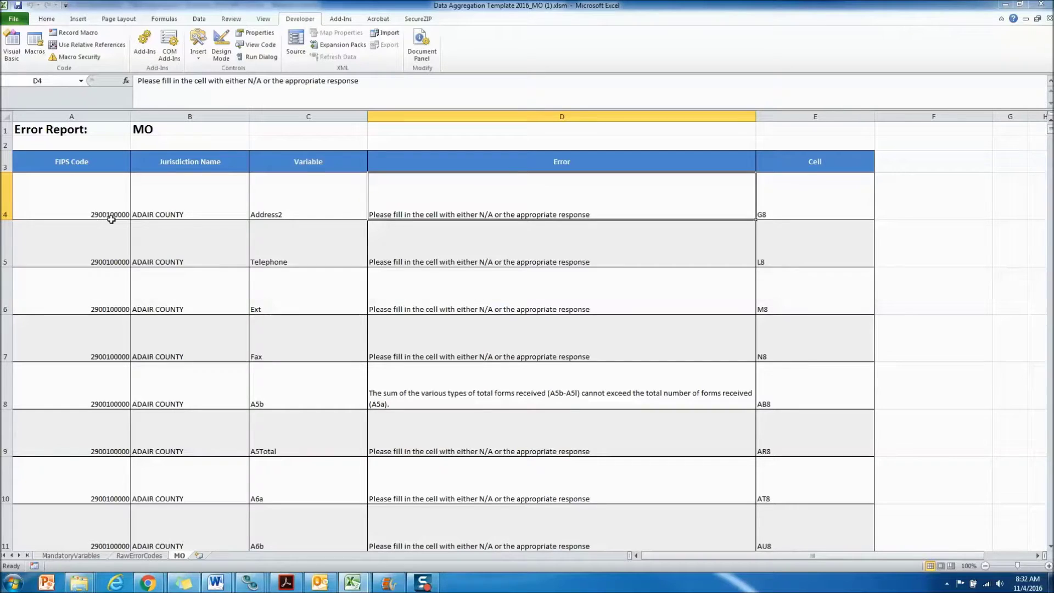
pyautogui.press('Right')
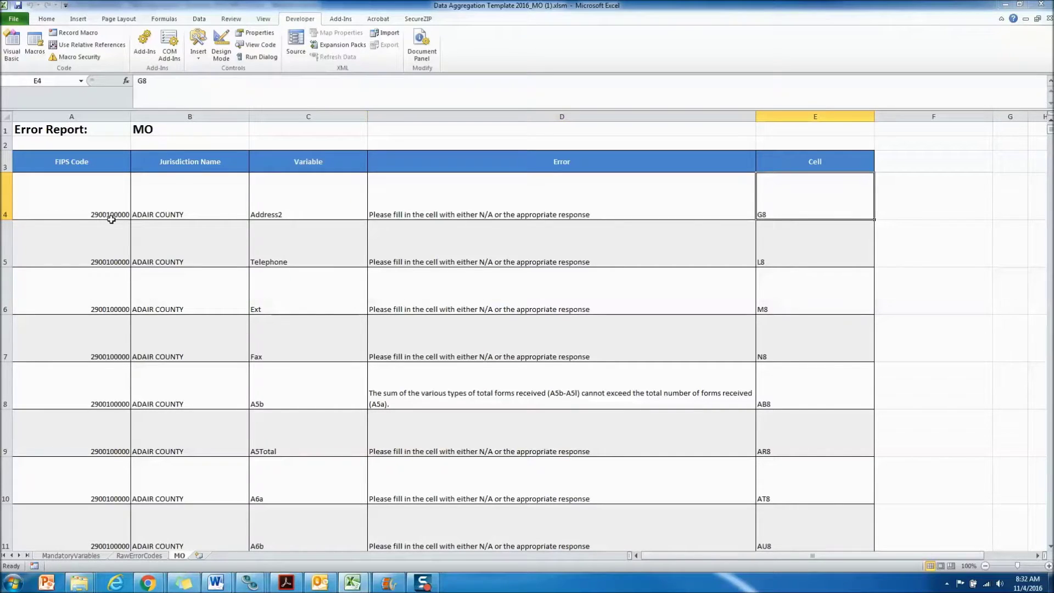
# - Look through the Adair County errors down to the start of the Andrew County section and return to the report's beginning
pyautogui.scroll(-20, 123, 230)
pyautogui.scroll(-20, 253, 294)
pyautogui.scroll(-20, 265, 311)
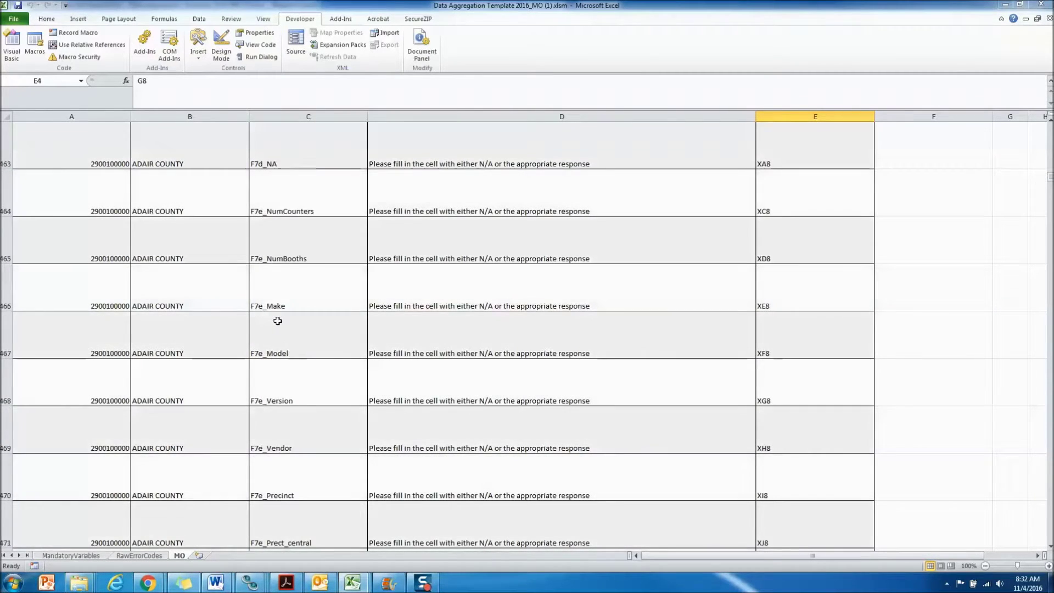
pyautogui.scroll(-20, 278, 321)
pyautogui.scroll(7, 286, 326)
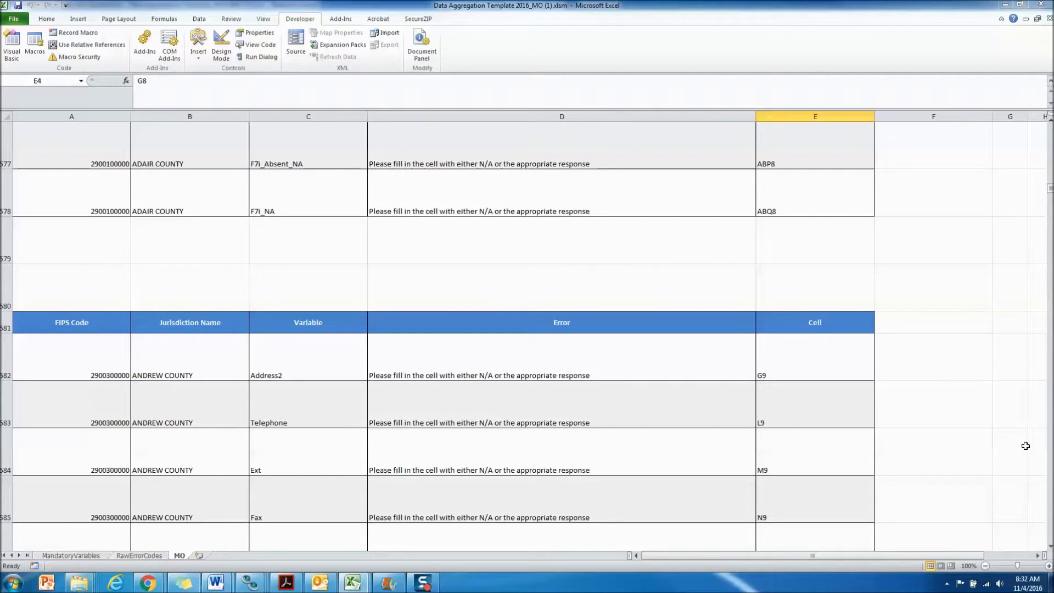
pyautogui.moveTo(1049, 187); pyautogui.dragTo(1050, 126)
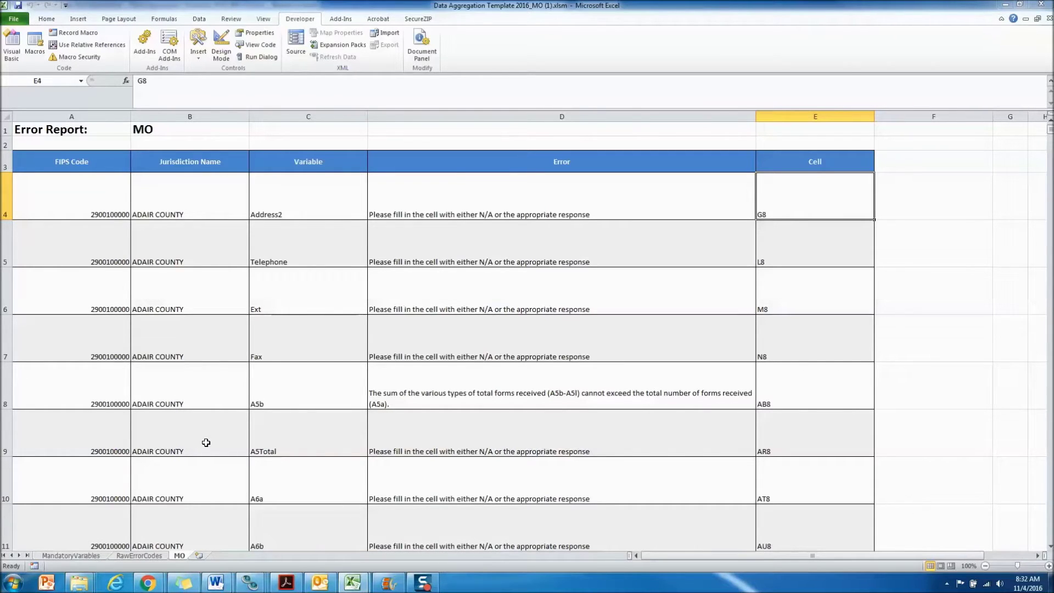
# - Go back to the MandatoryVariables sheet and run the Error Check again
pyautogui.click(82, 556)
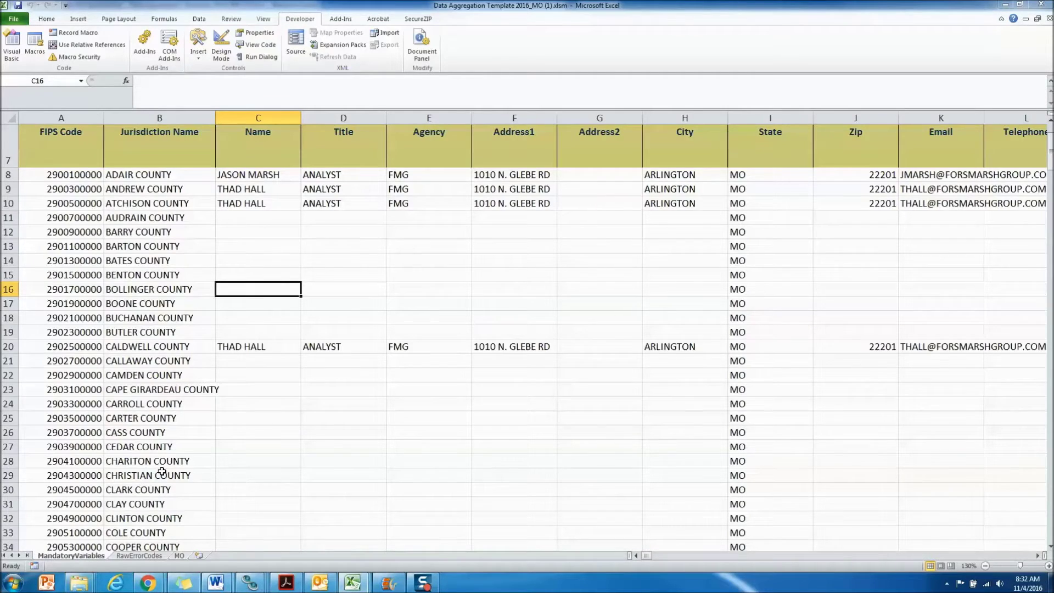
pyautogui.scroll(2, 351, 398)
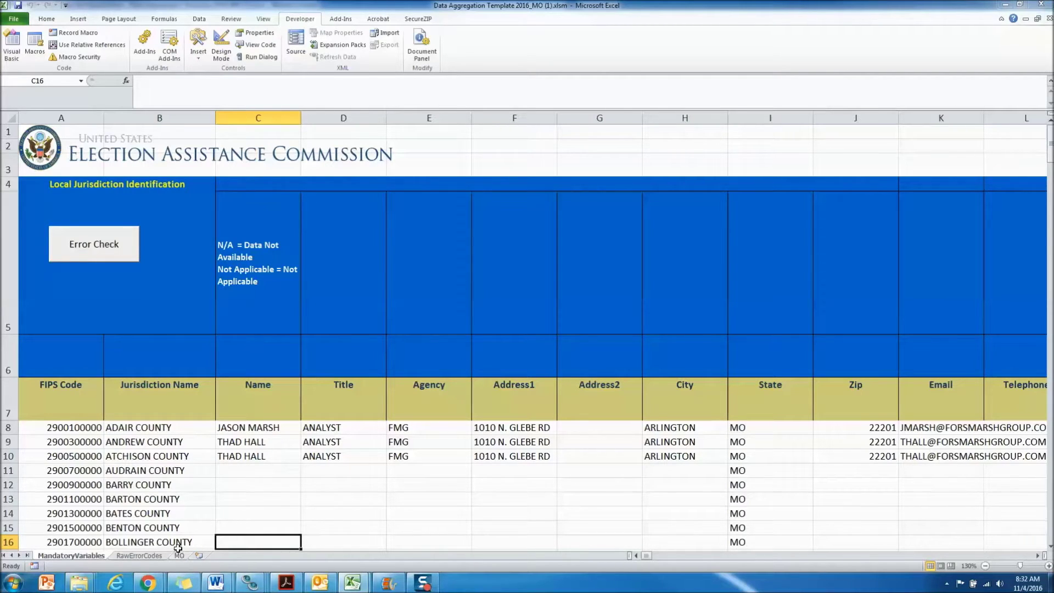
pyautogui.click(104, 246)
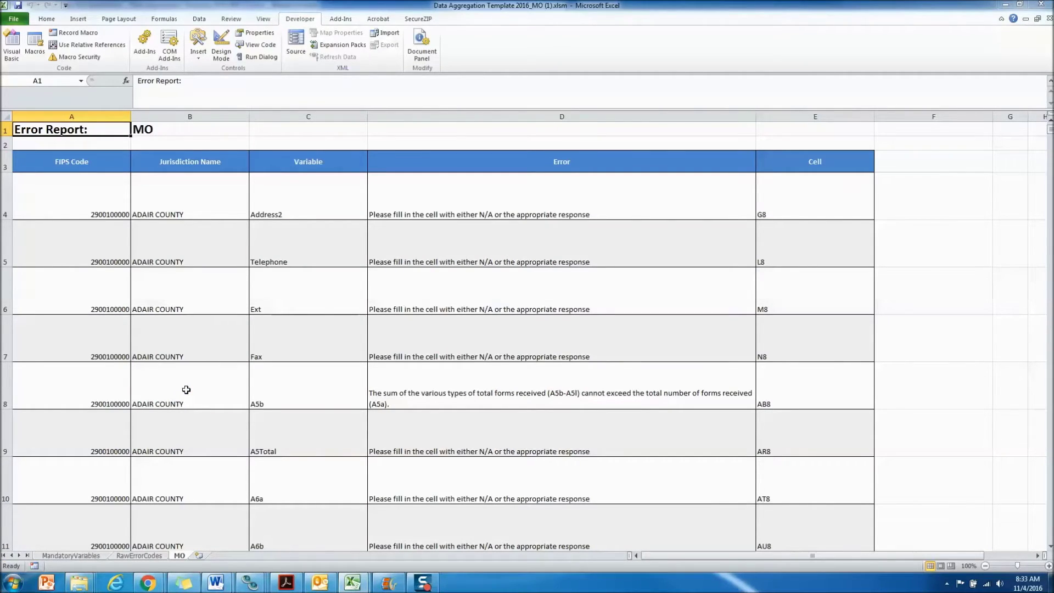
# - Return to the MandatoryVariables sheet and save the workbook
pyautogui.click(78, 556)
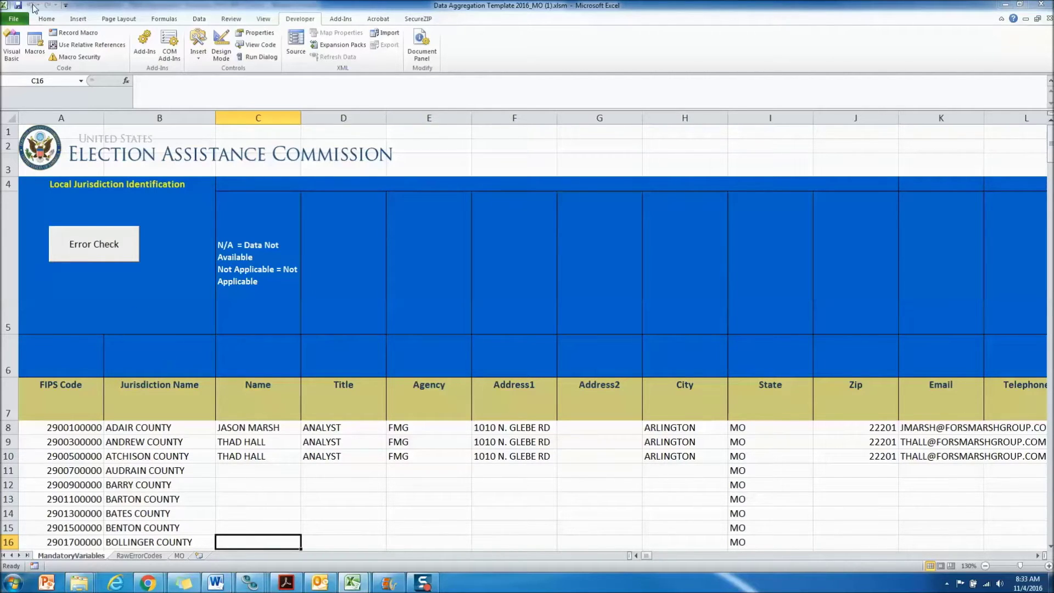
pyautogui.click(13, 19)
pyautogui.click(27, 36)
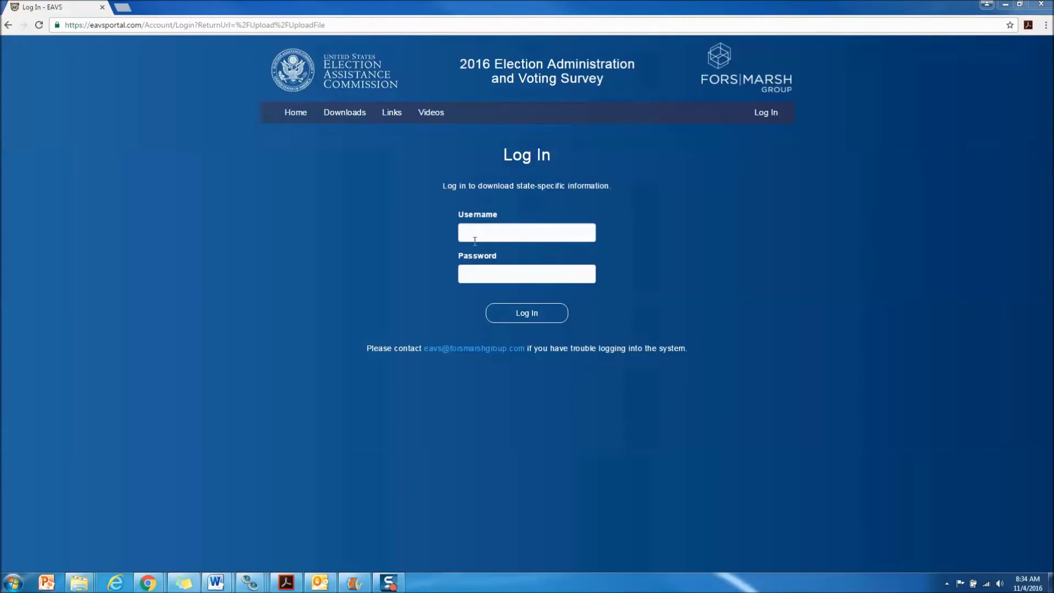
# - Switch to the EAVS portal in Chrome and log in with the saved test account's username and its password
pyautogui.click(479, 232)
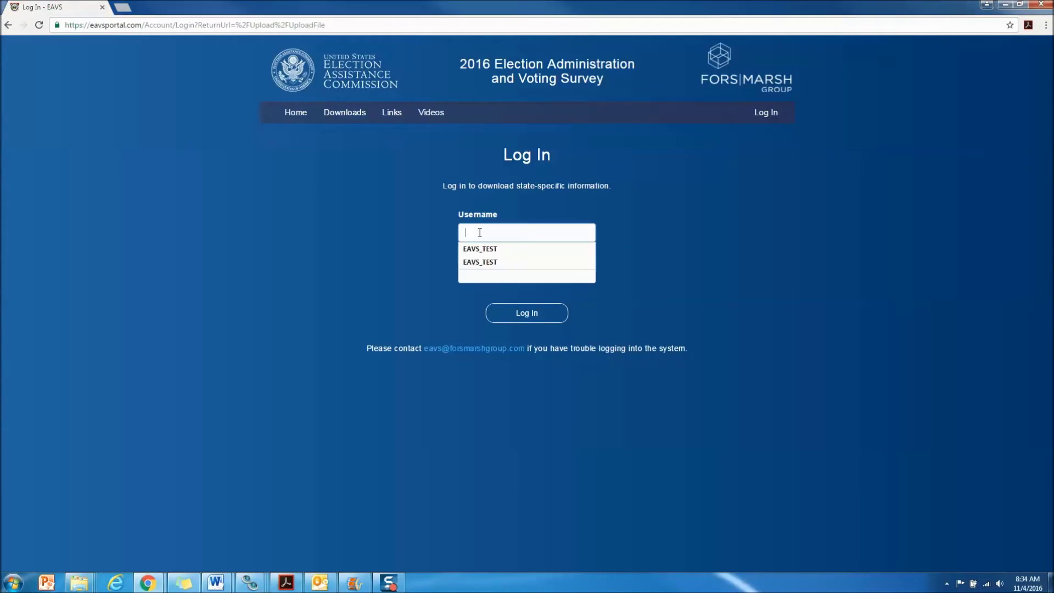
pyautogui.click(482, 249)
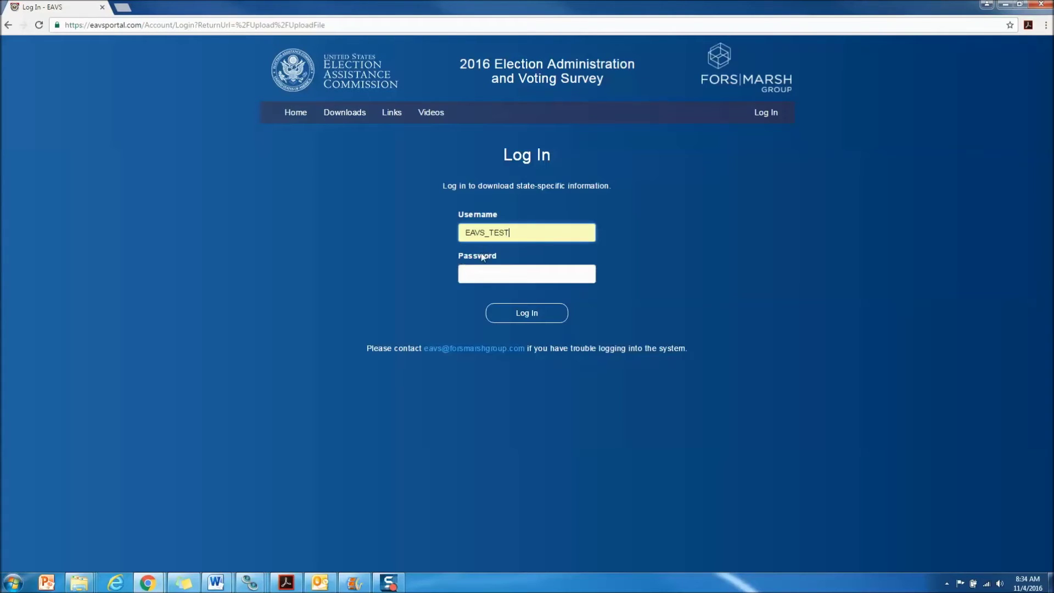
pyautogui.click(485, 274)
pyautogui.write('****')
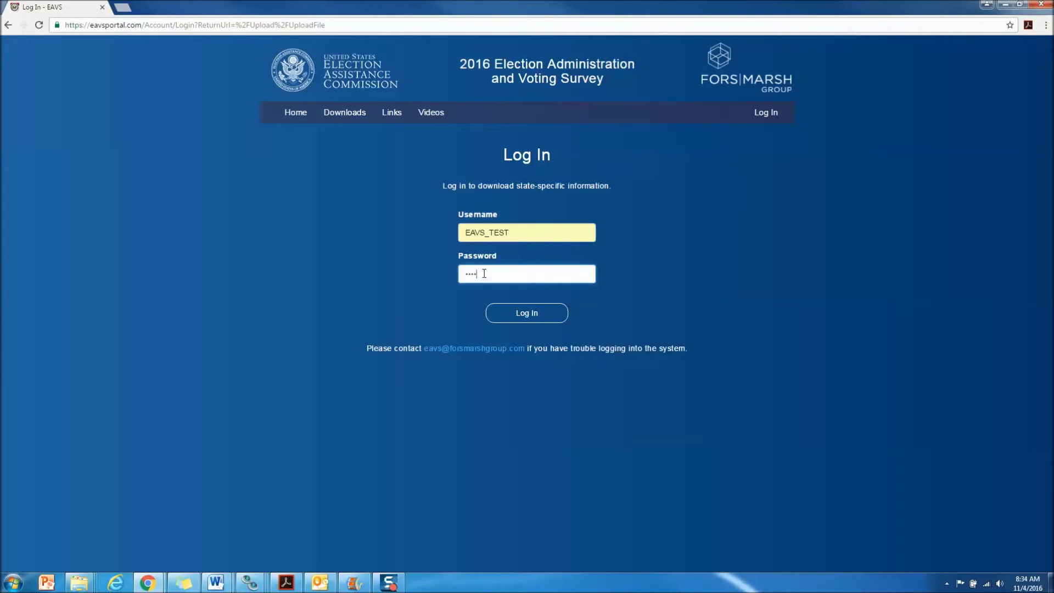
pyautogui.write('****')
pyautogui.press('Return')
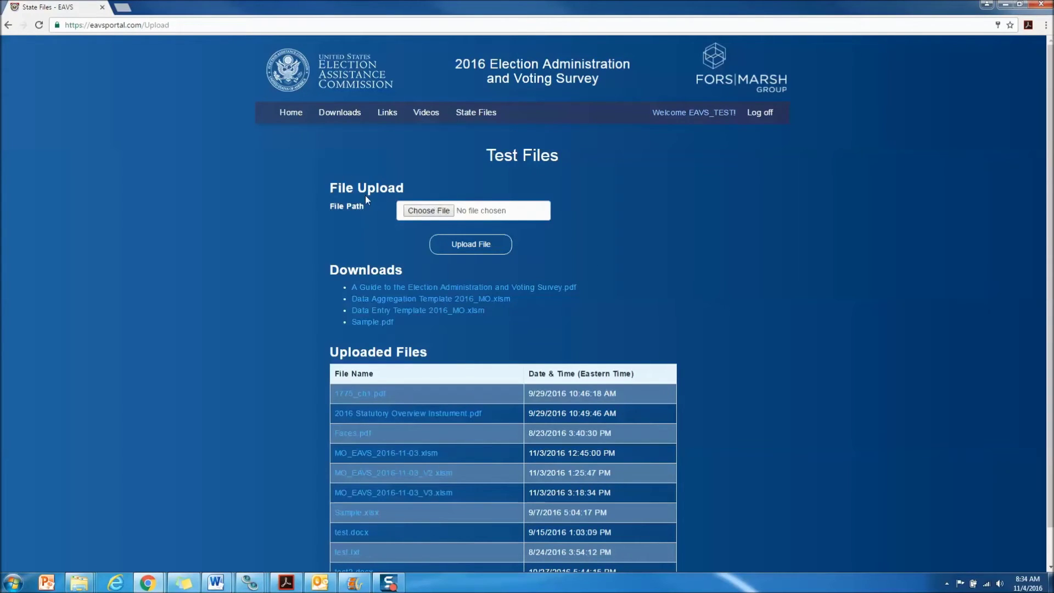
# - Upload Data Aggregation Template 2016_MO (1).xlsm from the Desktop to the portal and check the Uploaded Files list
pyautogui.click(427, 213)
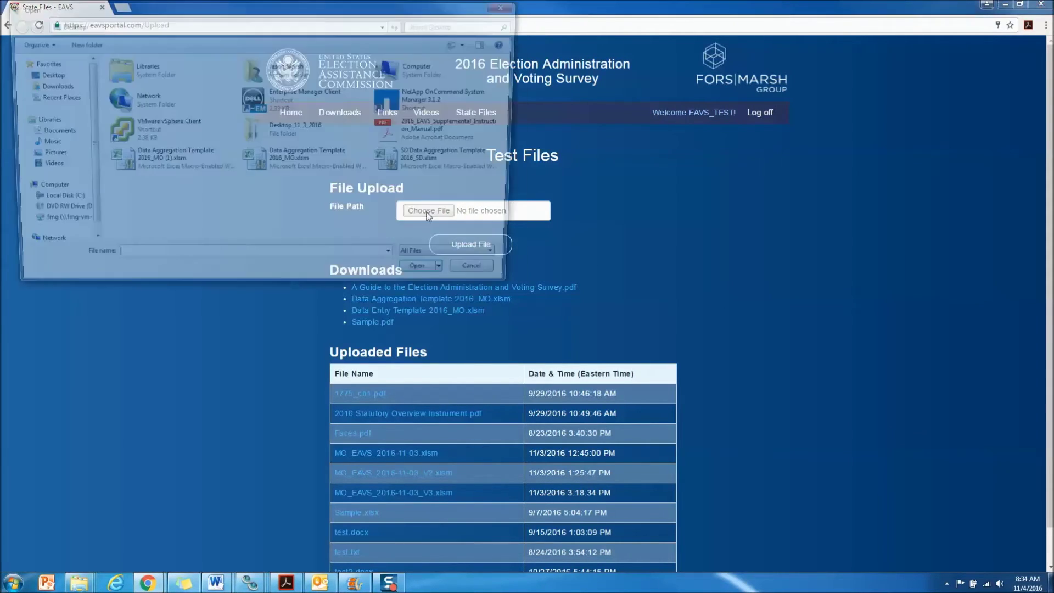
pyautogui.click(137, 165)
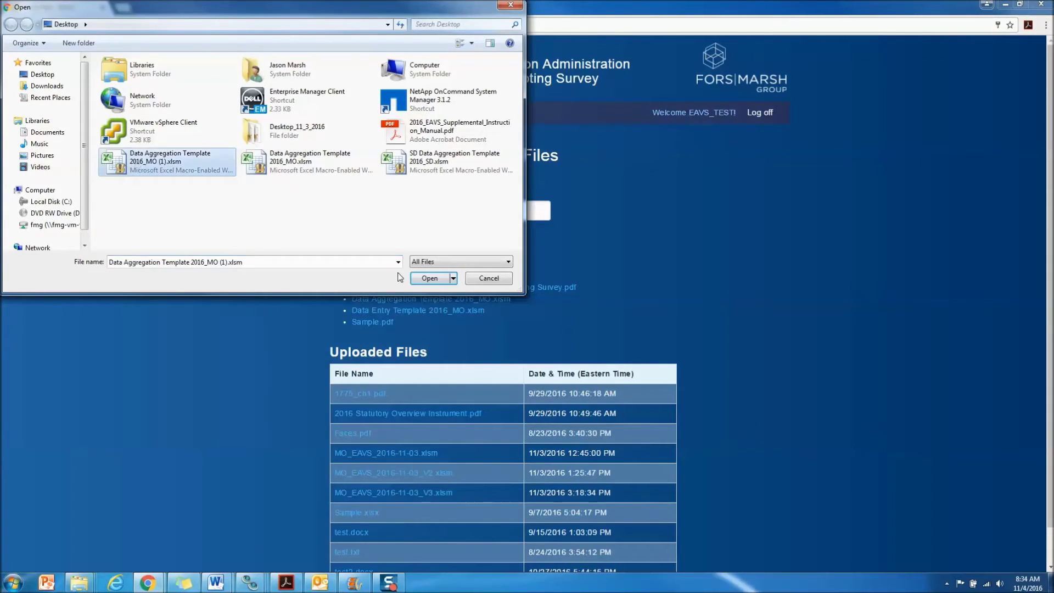
pyautogui.click(429, 278)
pyautogui.click(456, 245)
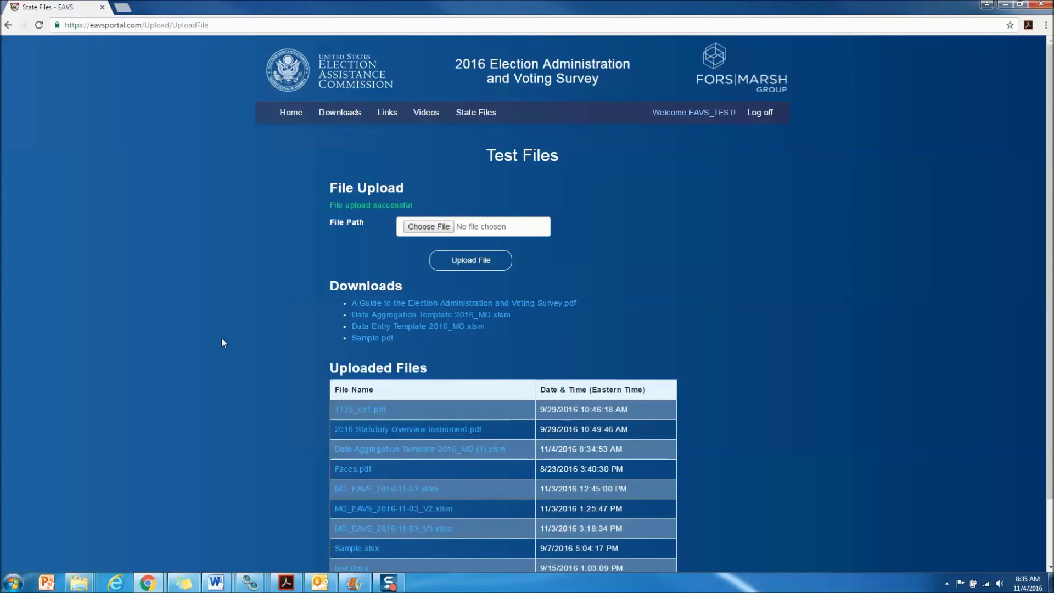
pyautogui.scroll(-2, 223, 341)
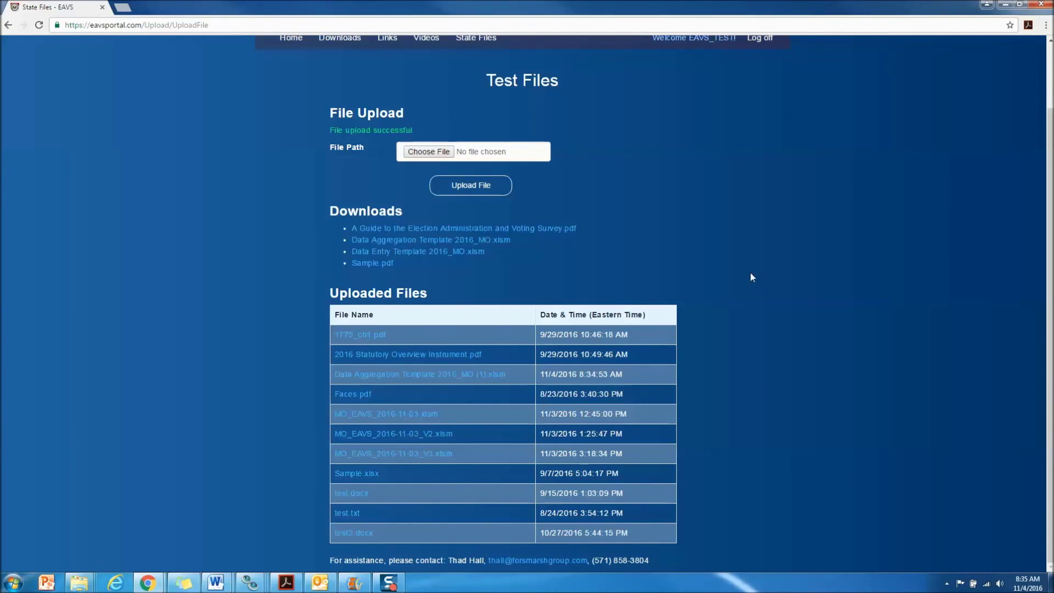
pyautogui.scroll(2, 751, 277)
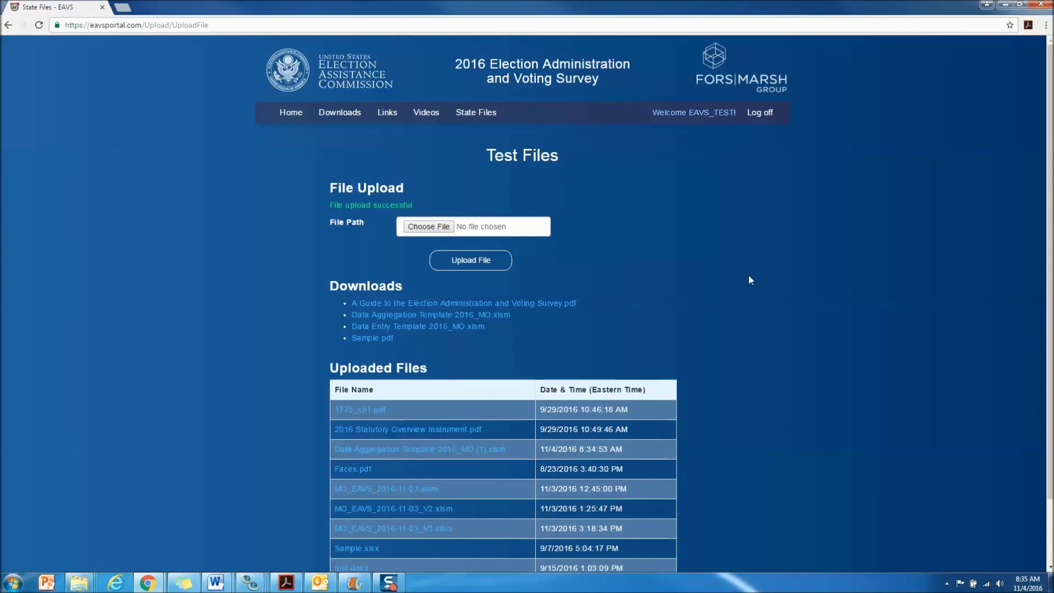